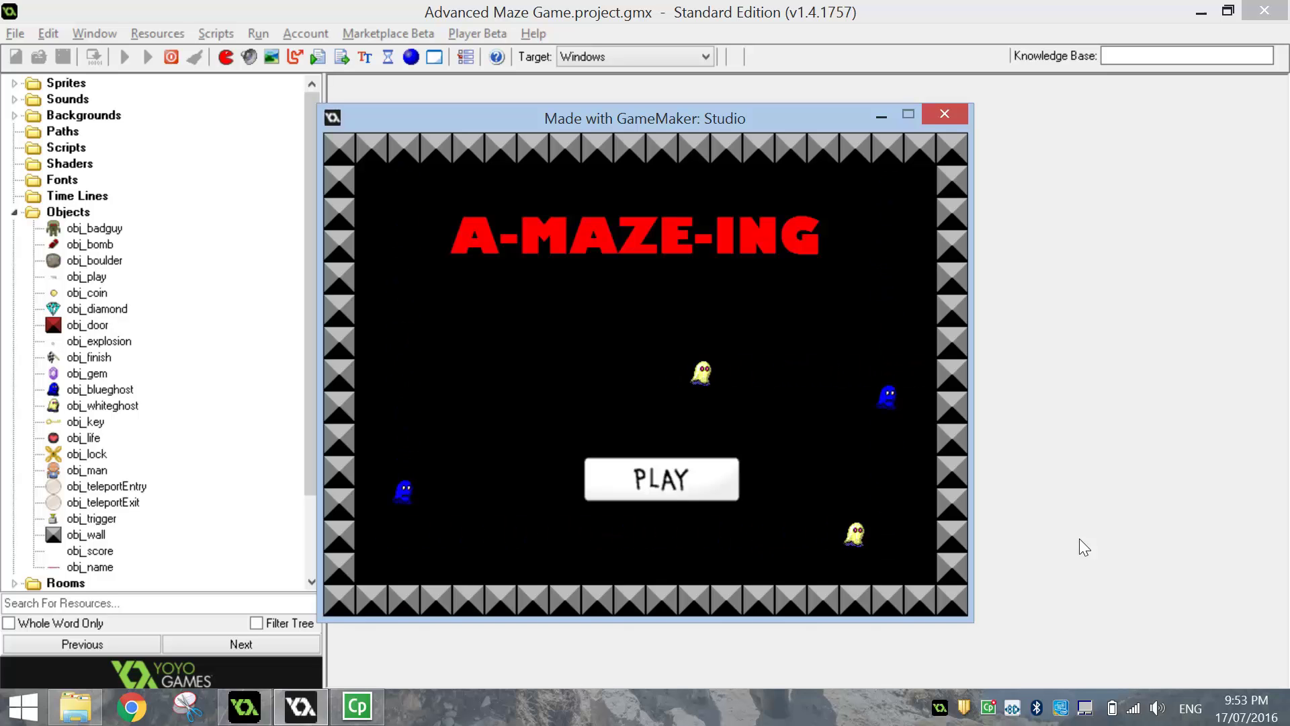
Start the game and climb the steps collecting diamonds.
left_click(690, 489)
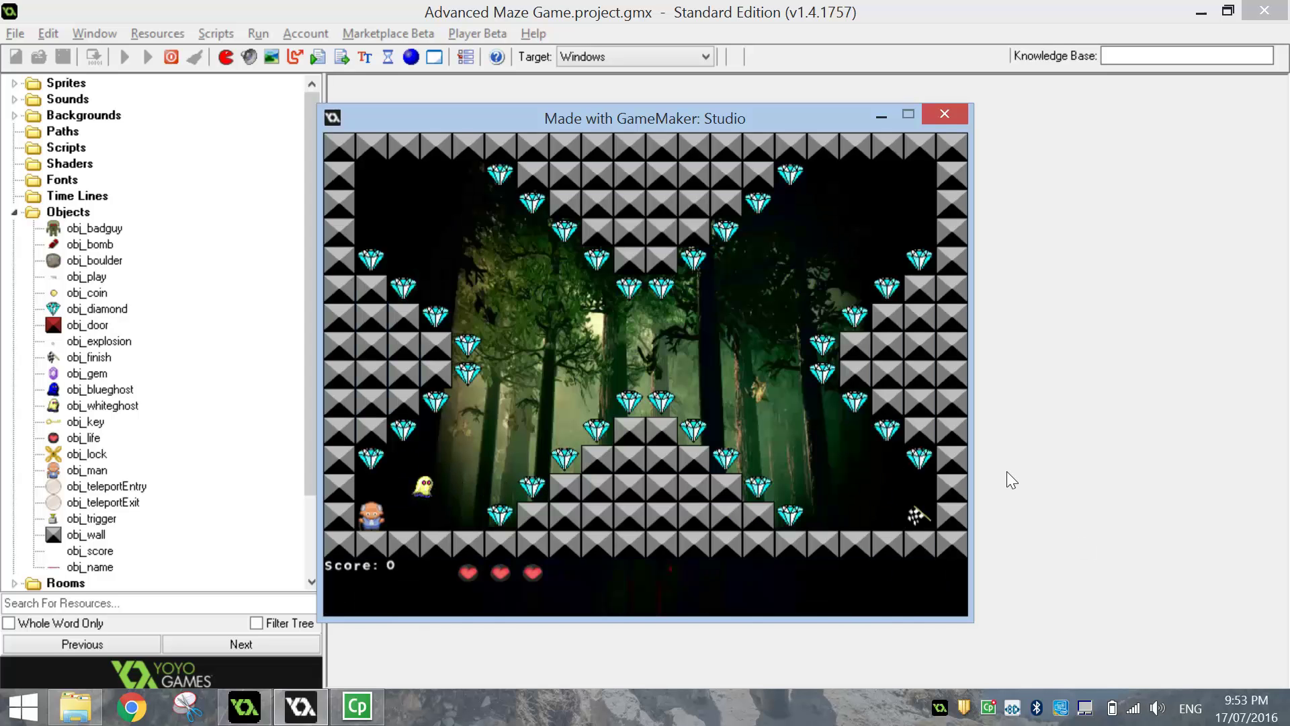
key("Right")
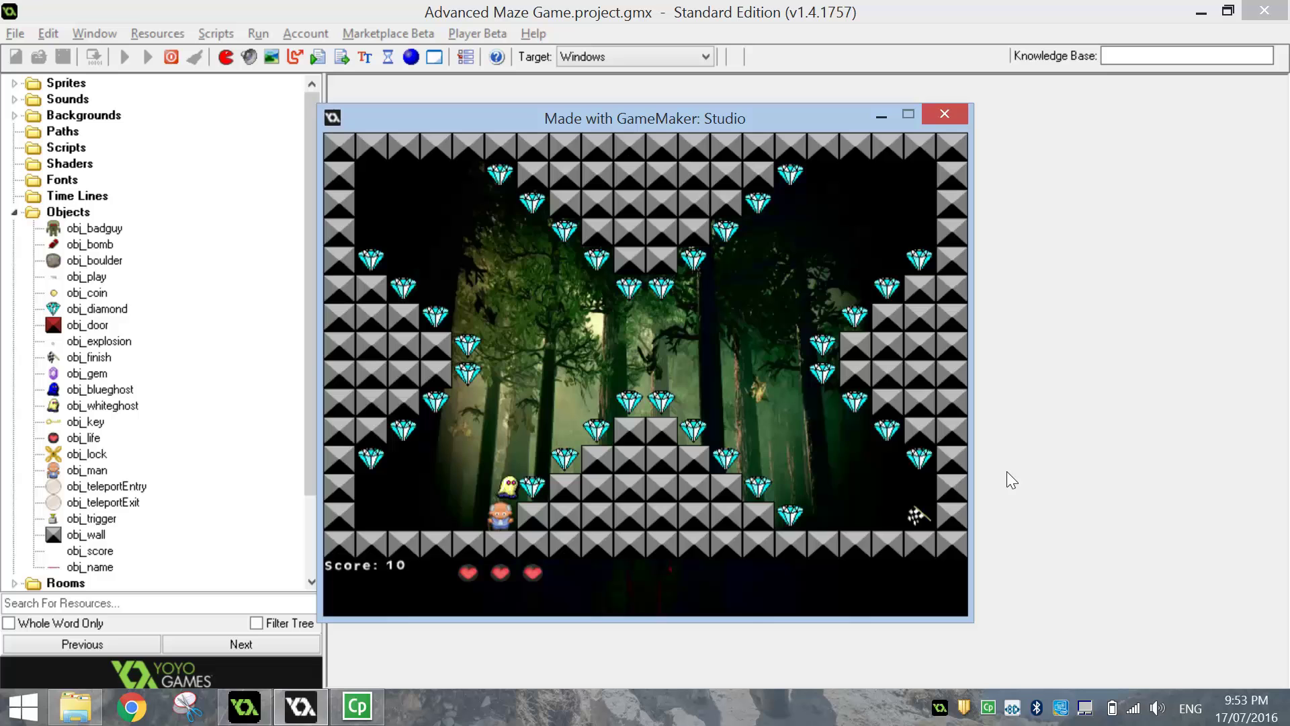
key("Up")
key("Right")
key("Up")
key("Right")
key("Up")
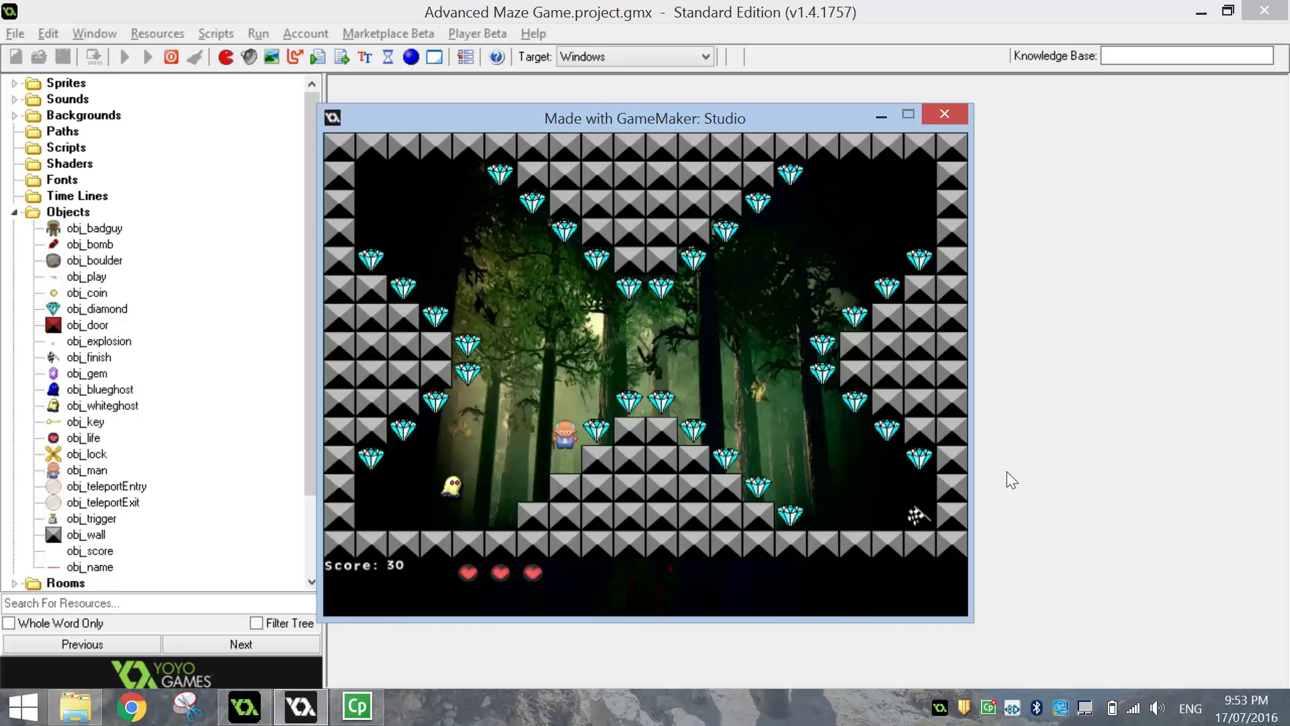
key("Right")
key("Up")
key("Right")
key("Right")
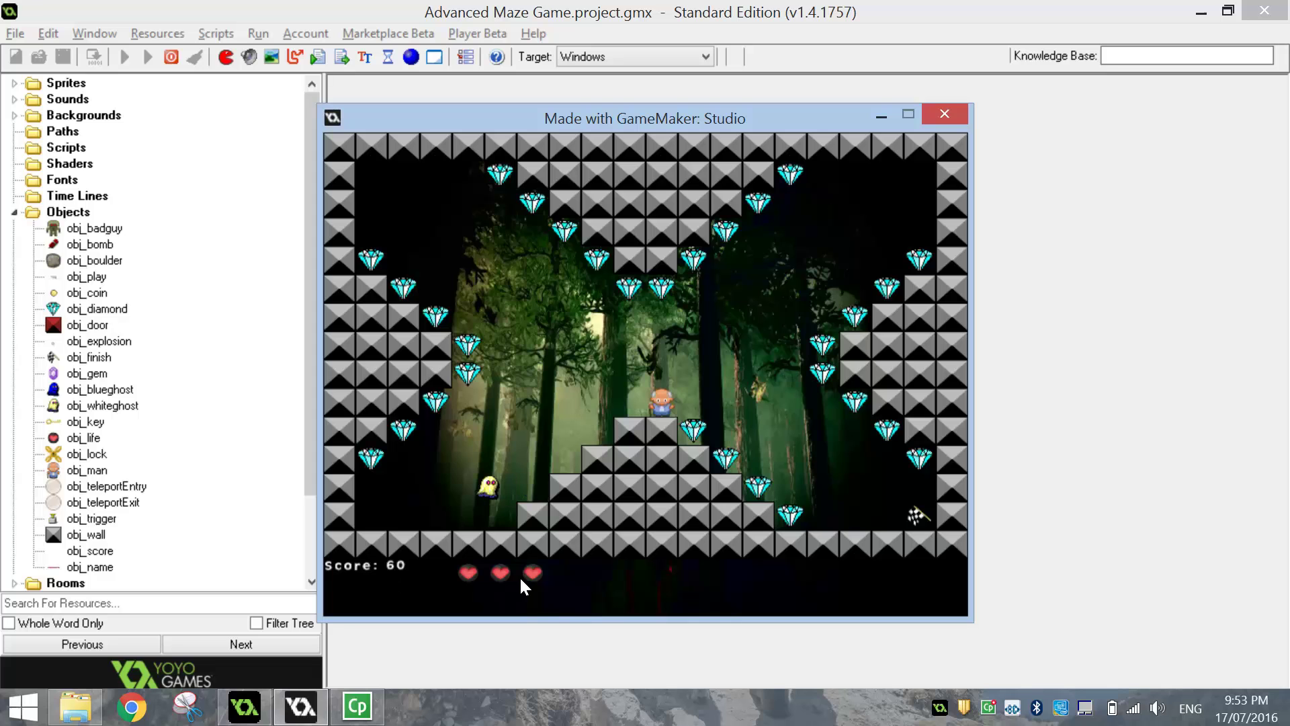
Collect more diamonds up to 110 points, then walk into the ghost to lose a life.
key("Left")
key("Left")
key("Left")
key("Left")
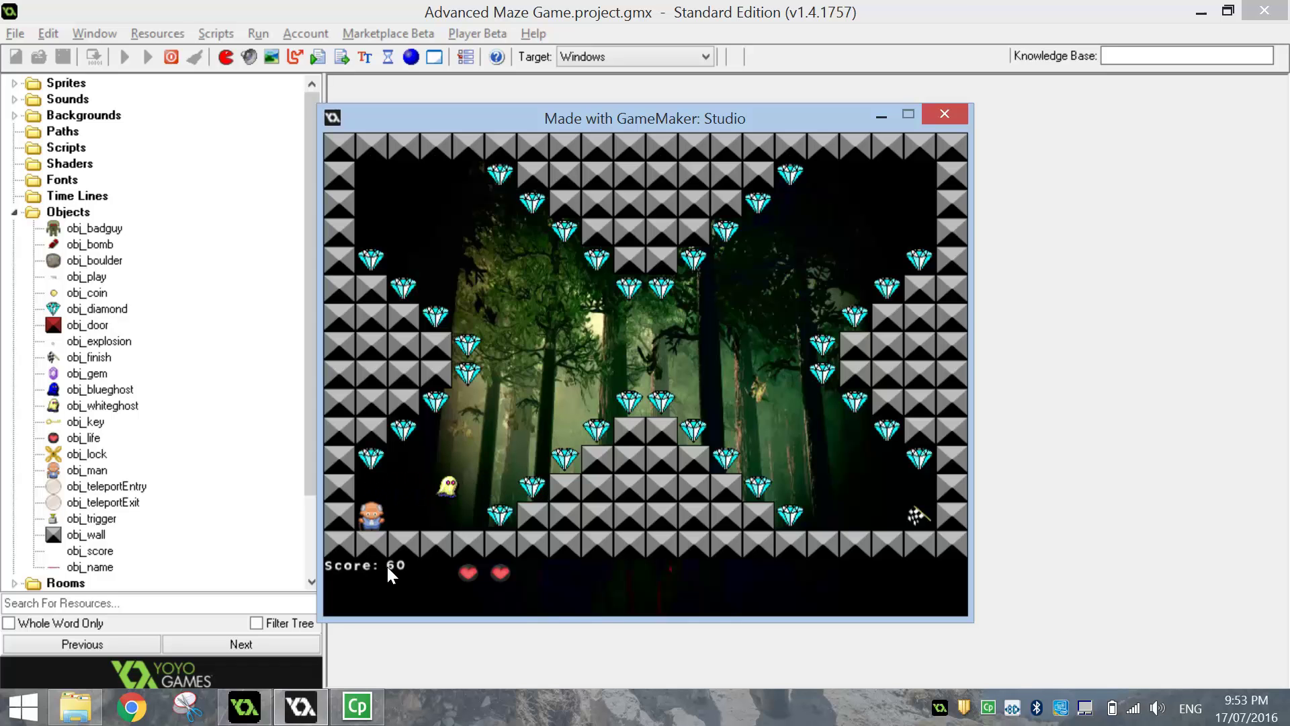
key("Up")
key("Right")
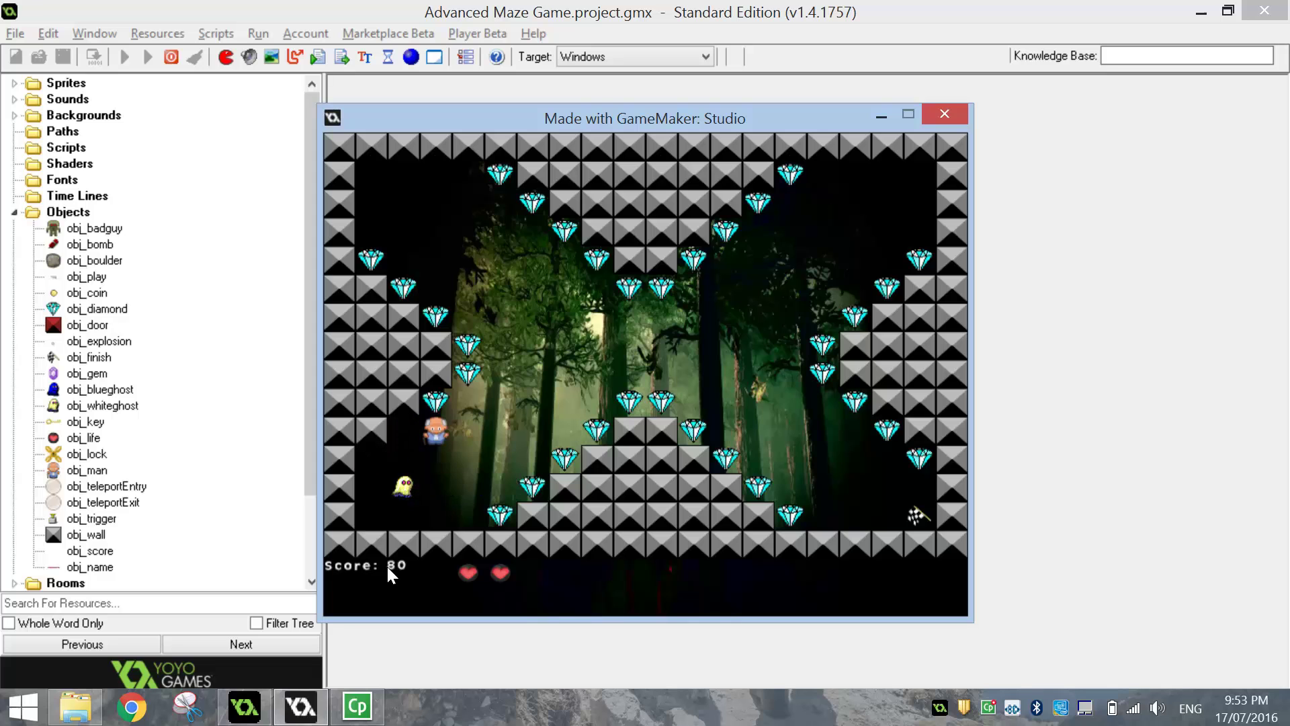
key("Up")
key("Right")
key("Up")
key("Down")
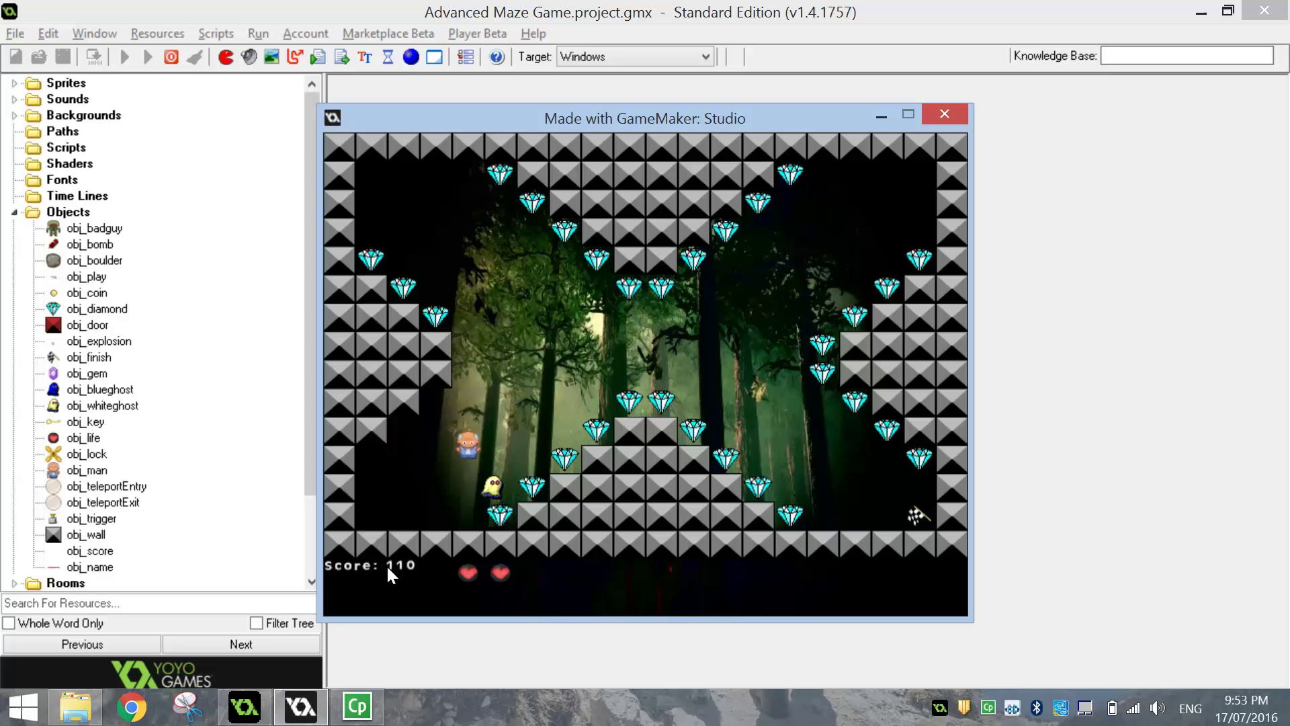
key("Down")
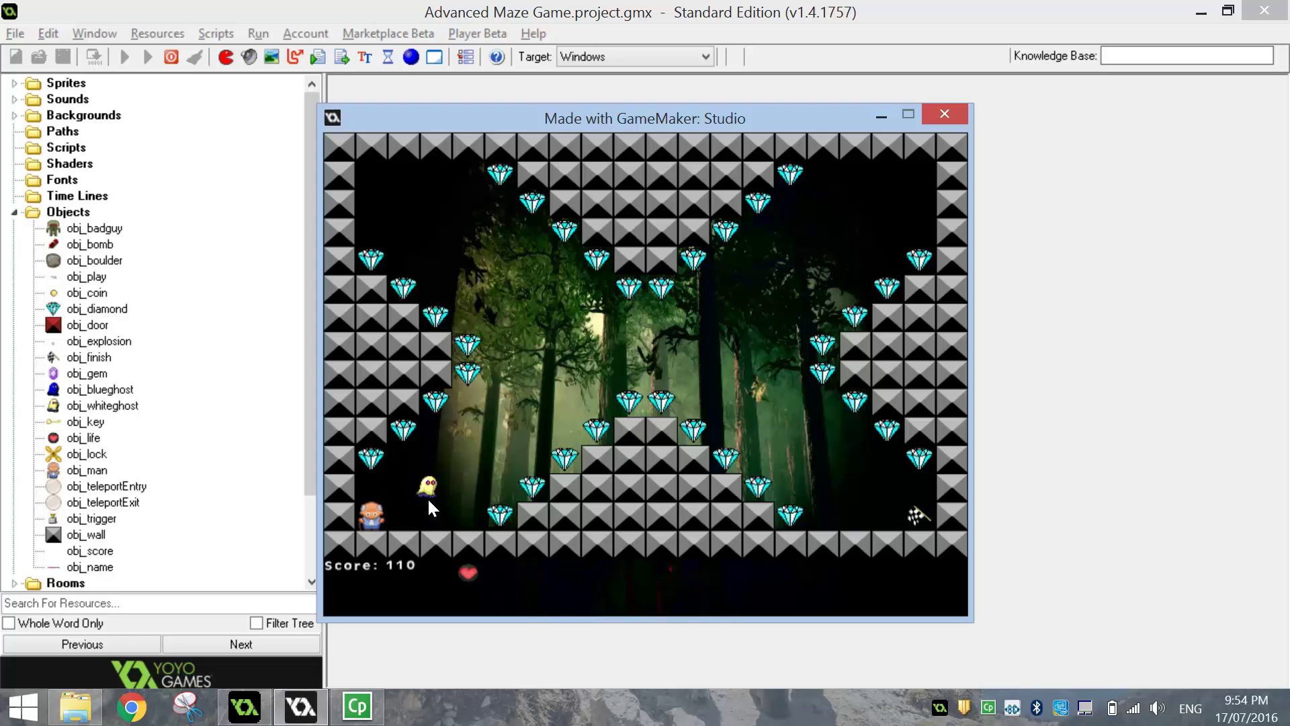
Close the test game and add an empty Room Start event to obj_man.
left_click(944, 114)
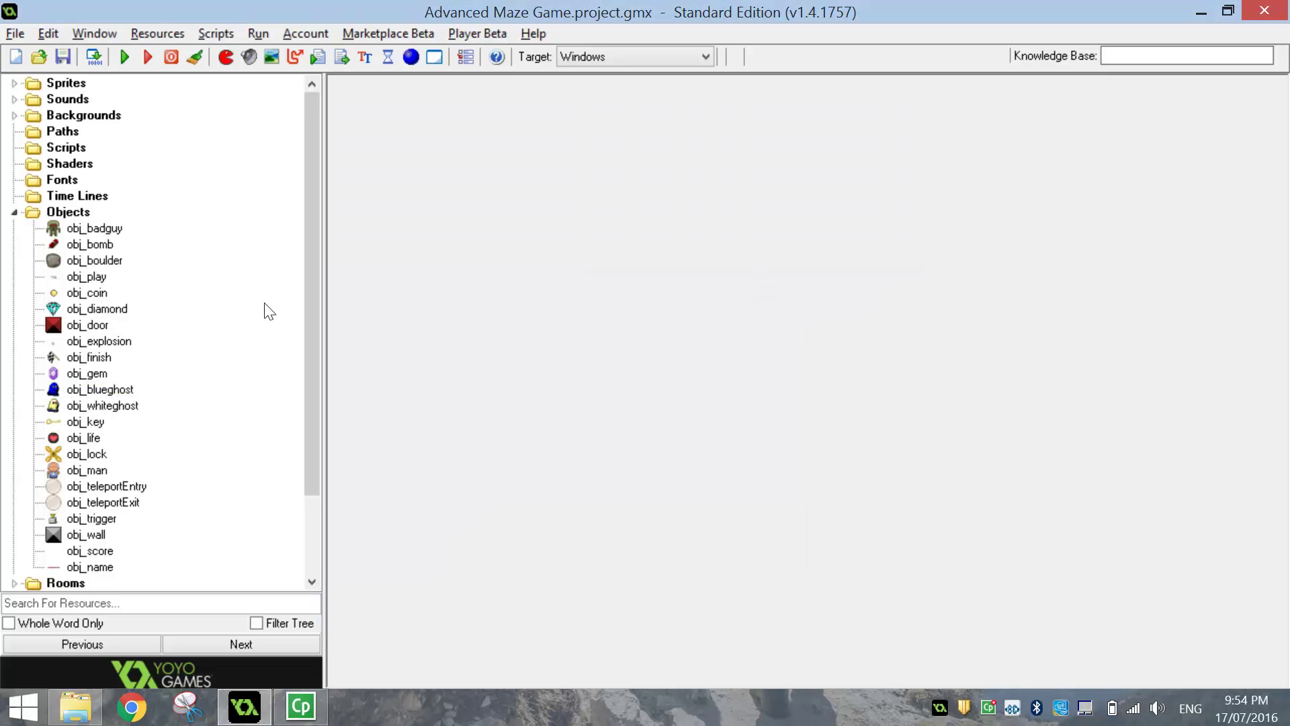
double_click(90, 471)
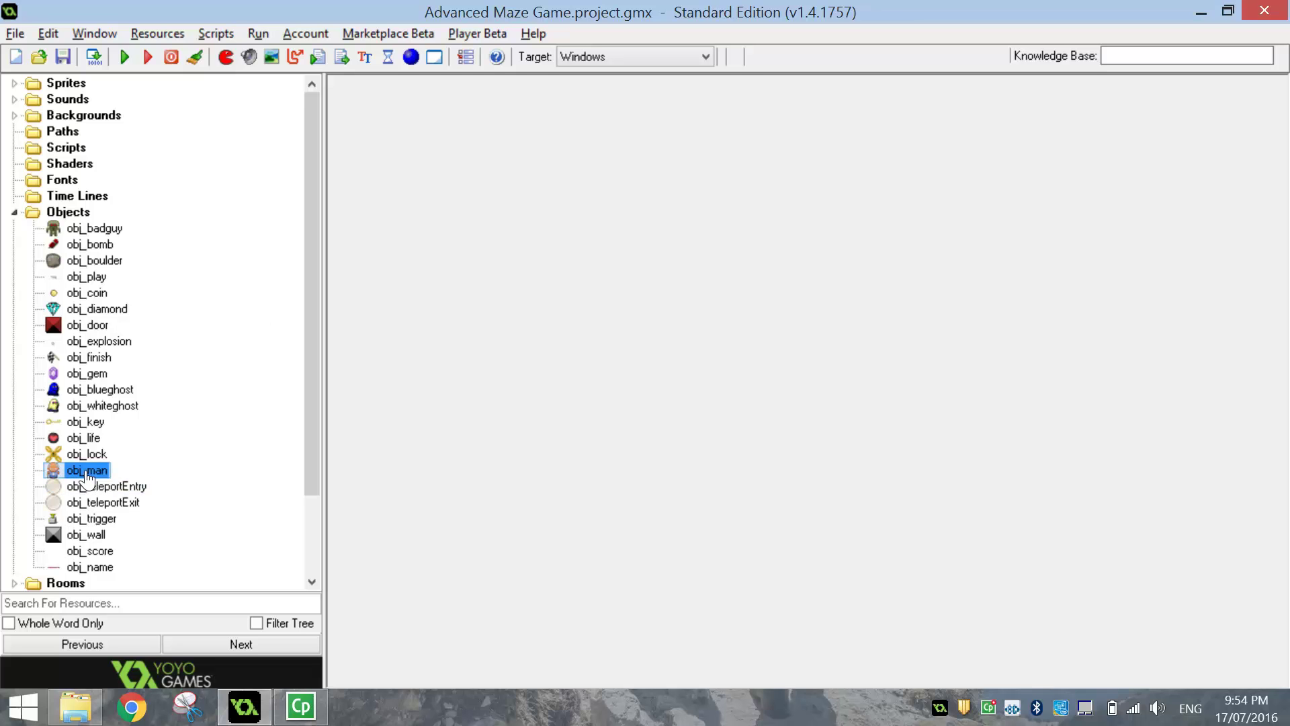
left_click_drag(482, 127, 508, 106)
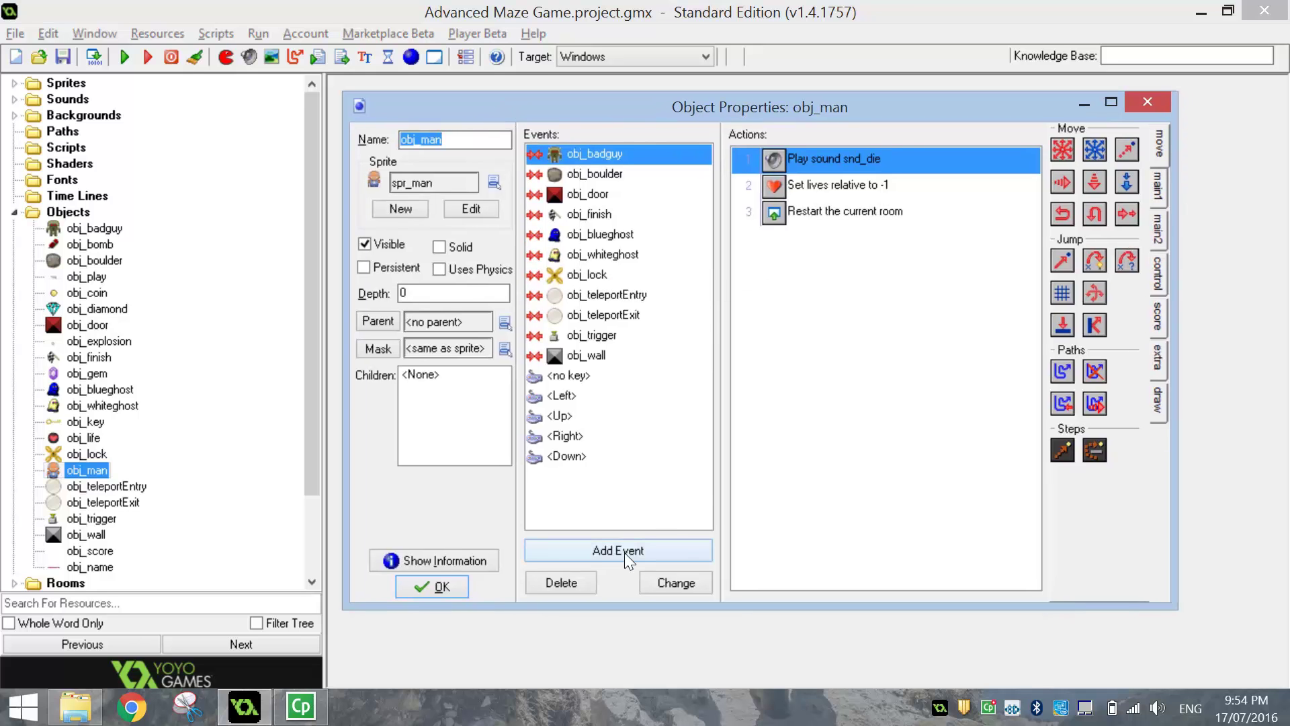
left_click(619, 554)
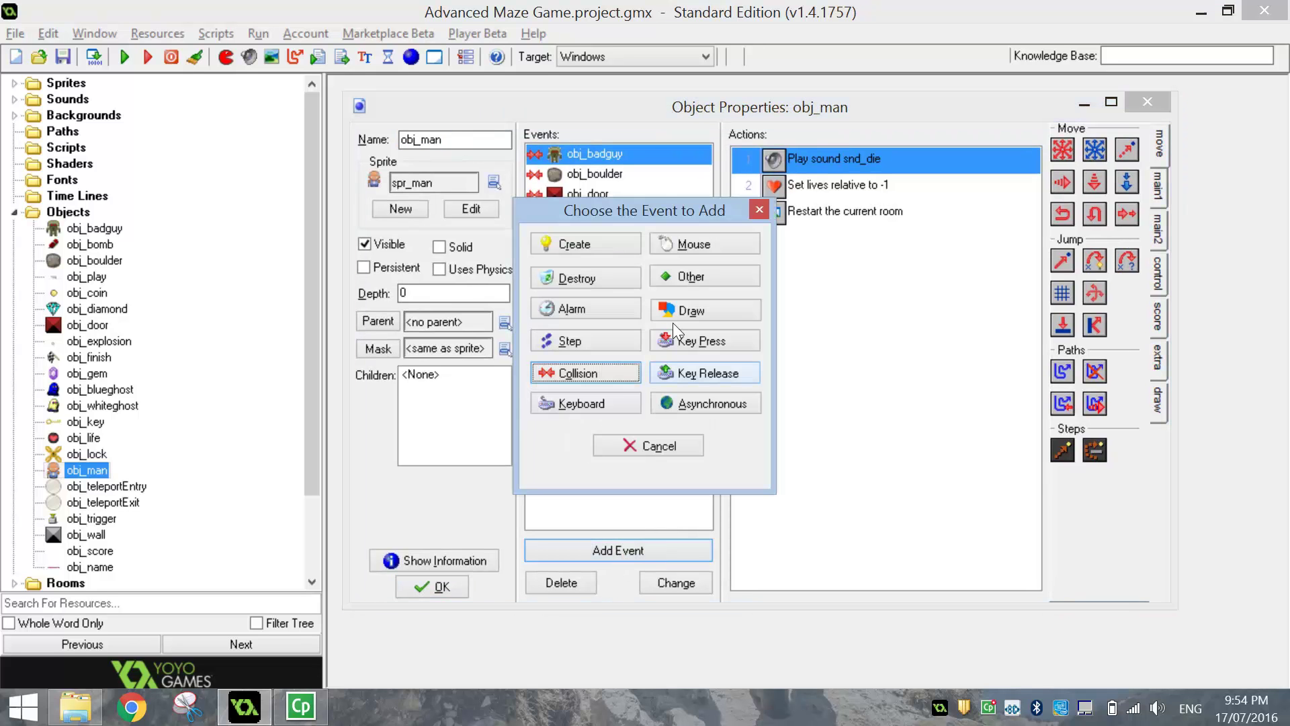
left_click(722, 273)
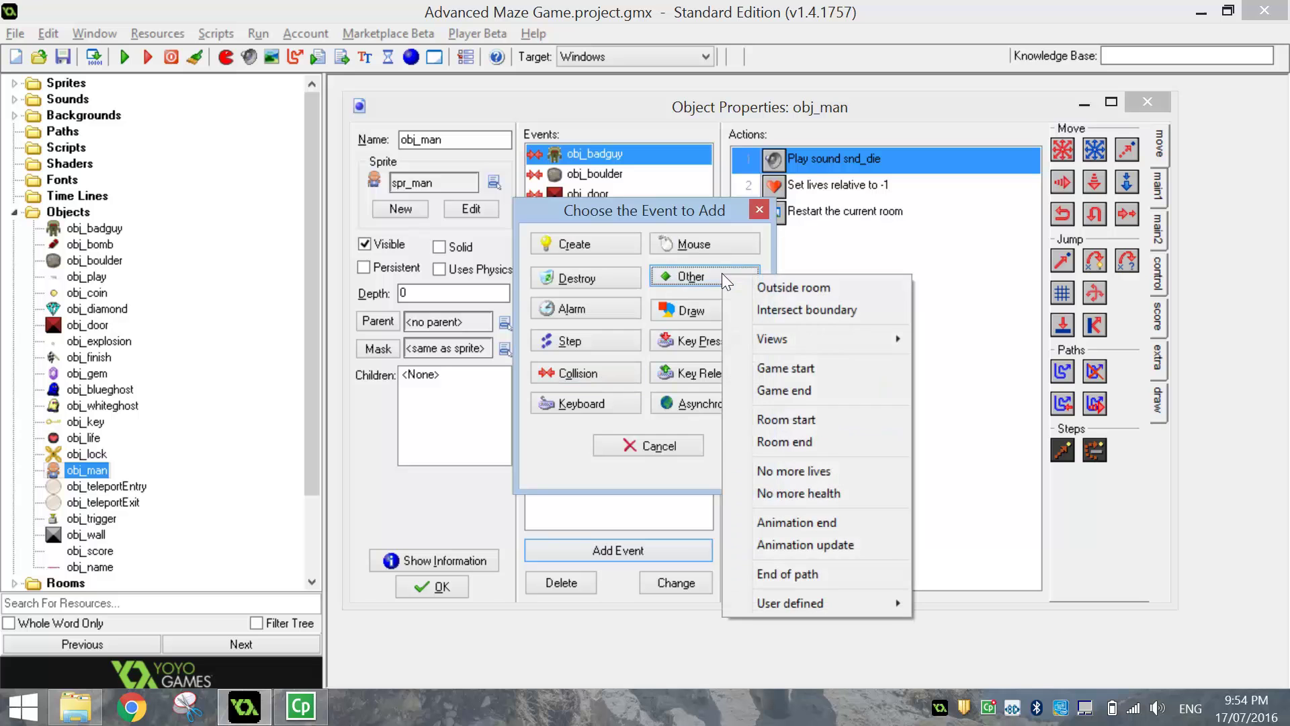
left_click(837, 421)
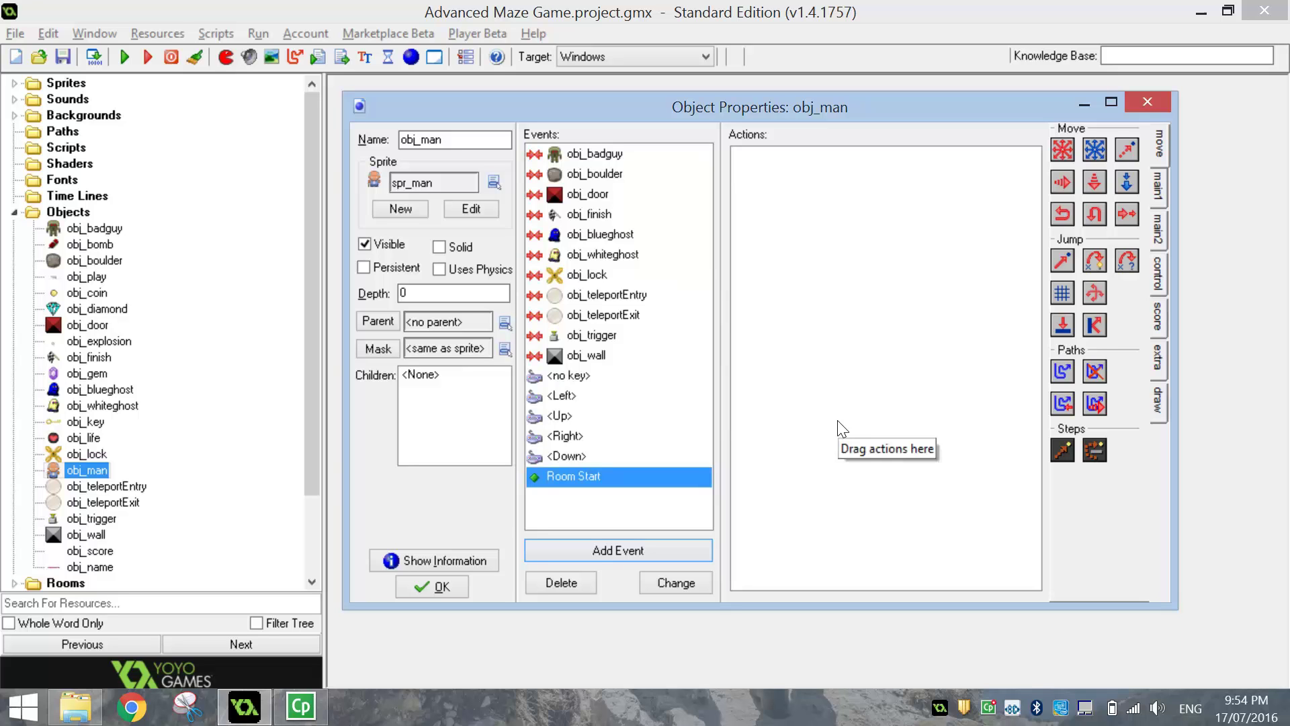
Add a Room Start Set Variable action assigning room_start_score the value score.
left_click(1157, 271)
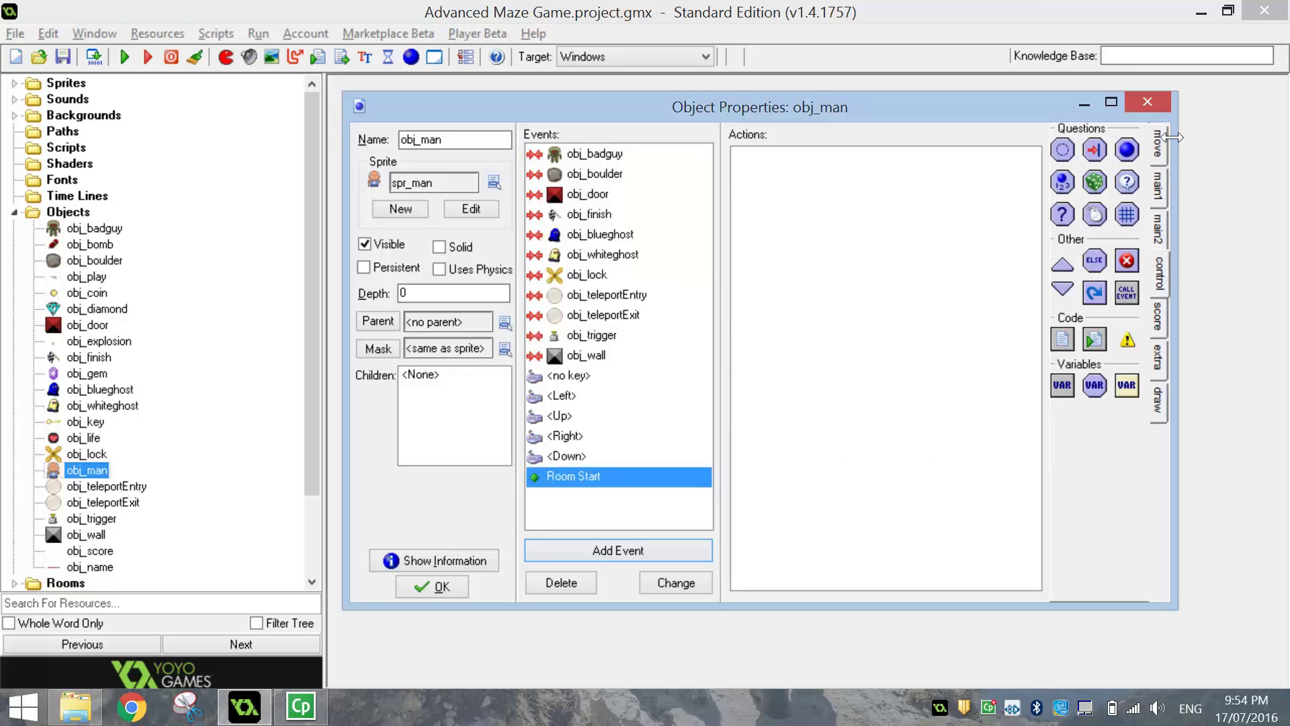
left_click(1059, 388)
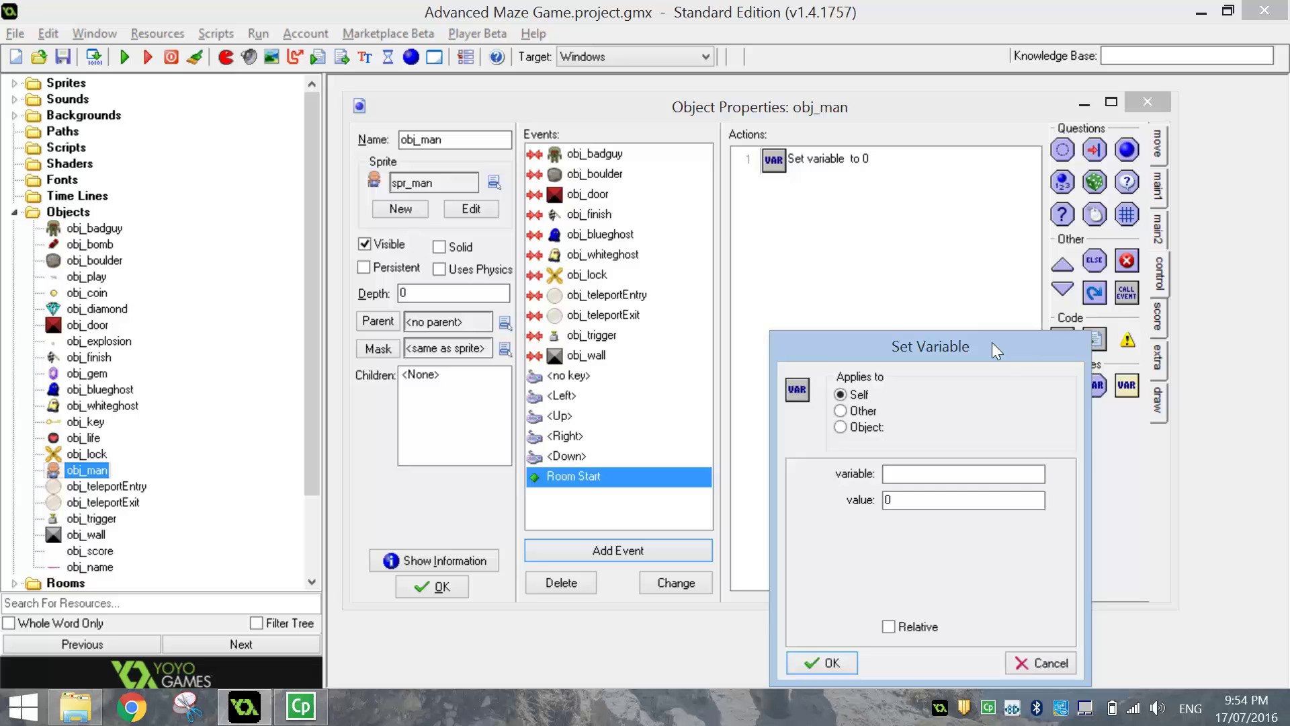
left_click_drag(992, 342, 930, 223)
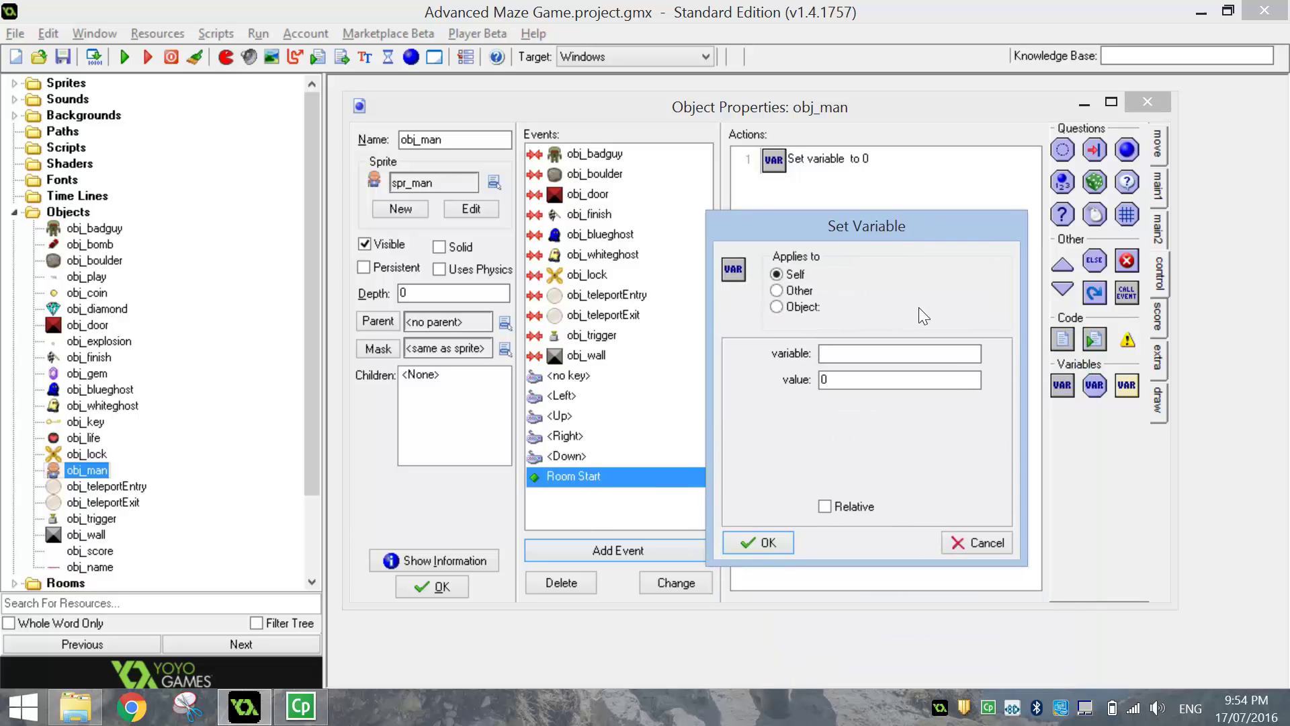
type("r")
type("oom_")
type("start_sc")
type("ore")
key("Tab")
type("sc")
type("ore")
left_click(742, 554)
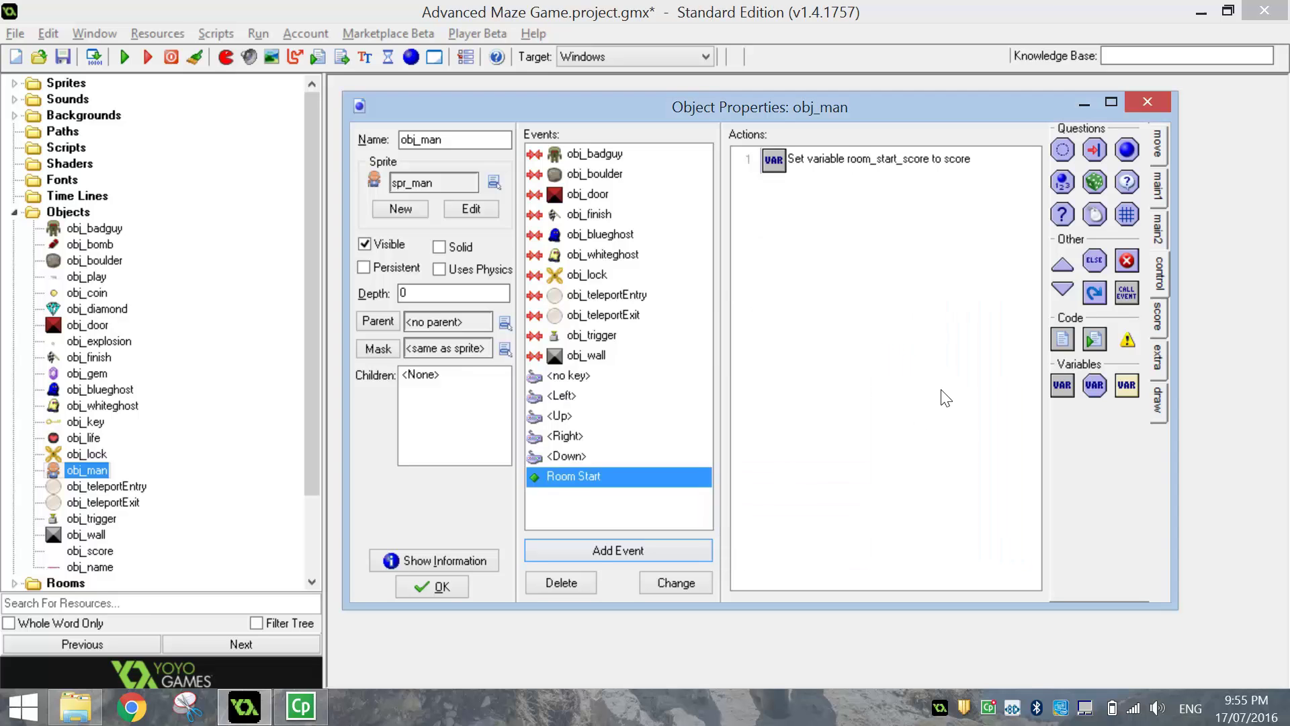
Fill a second Set Variable action with variable pass_level and value false.
left_click(1061, 389)
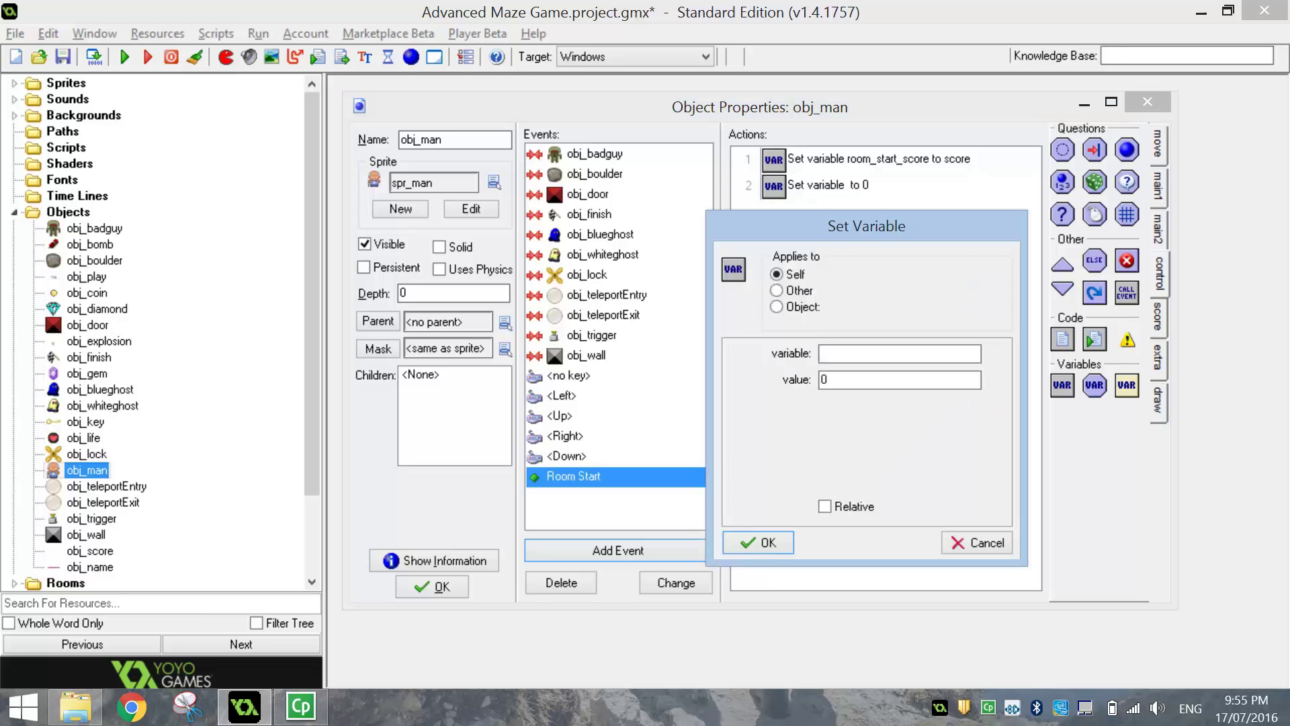
type("pass_le")
type("vel")
key("Tab")
type("false")
Confirm pass_level = false, then add a pass_level = true action to the obj_finish collision.
left_click(761, 543)
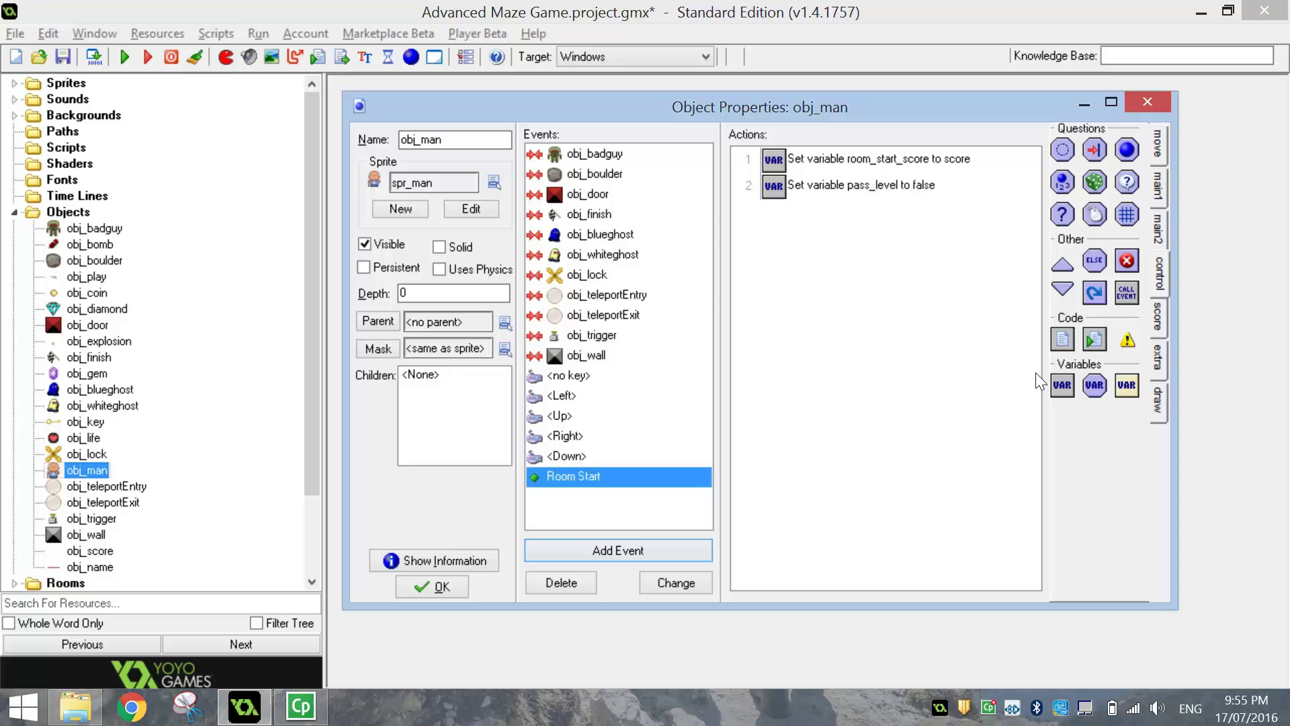
left_click(585, 215)
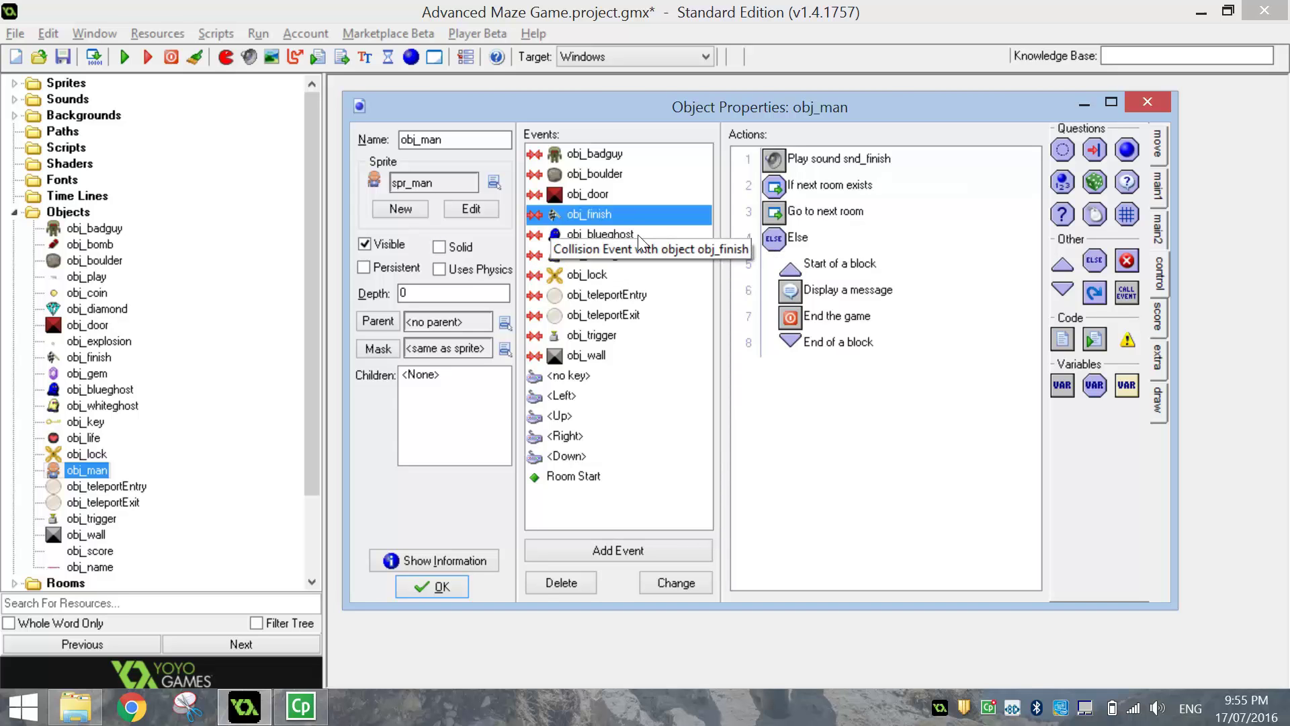
left_click(1062, 393)
type("pa")
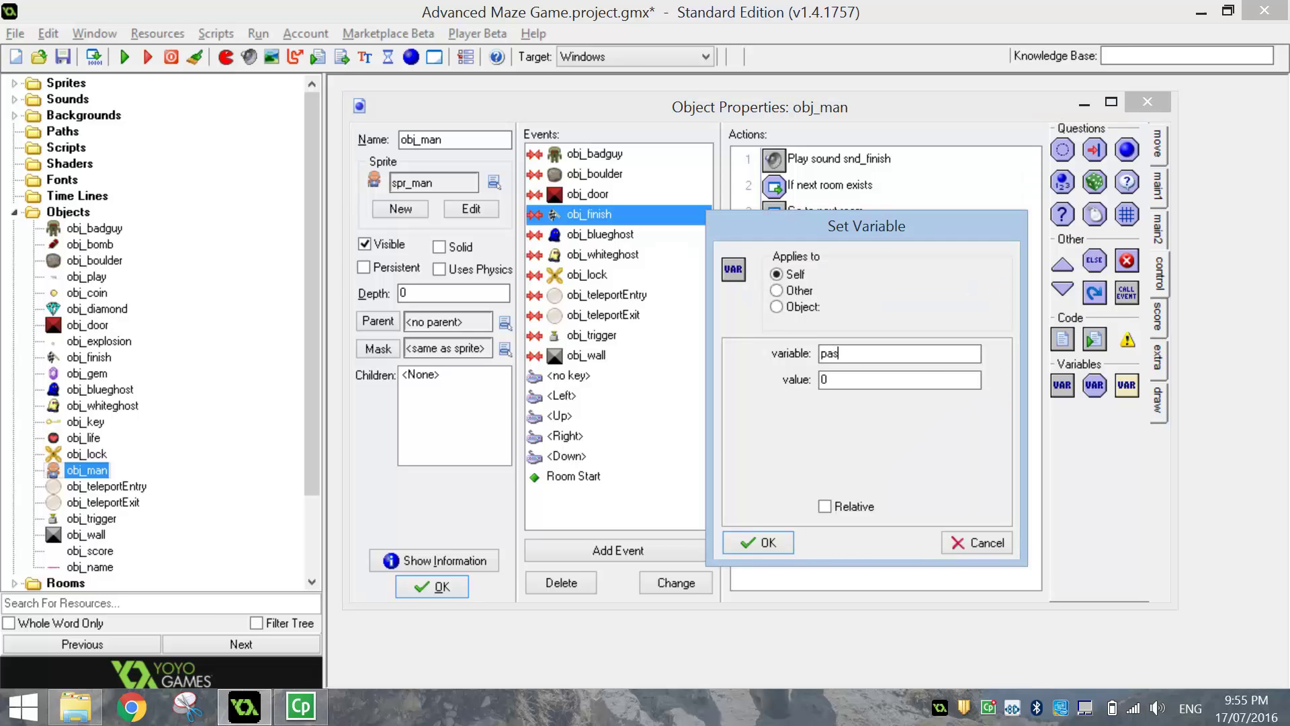
type("s_level")
key("Tab")
left_click_drag(806, 229, 862, 274)
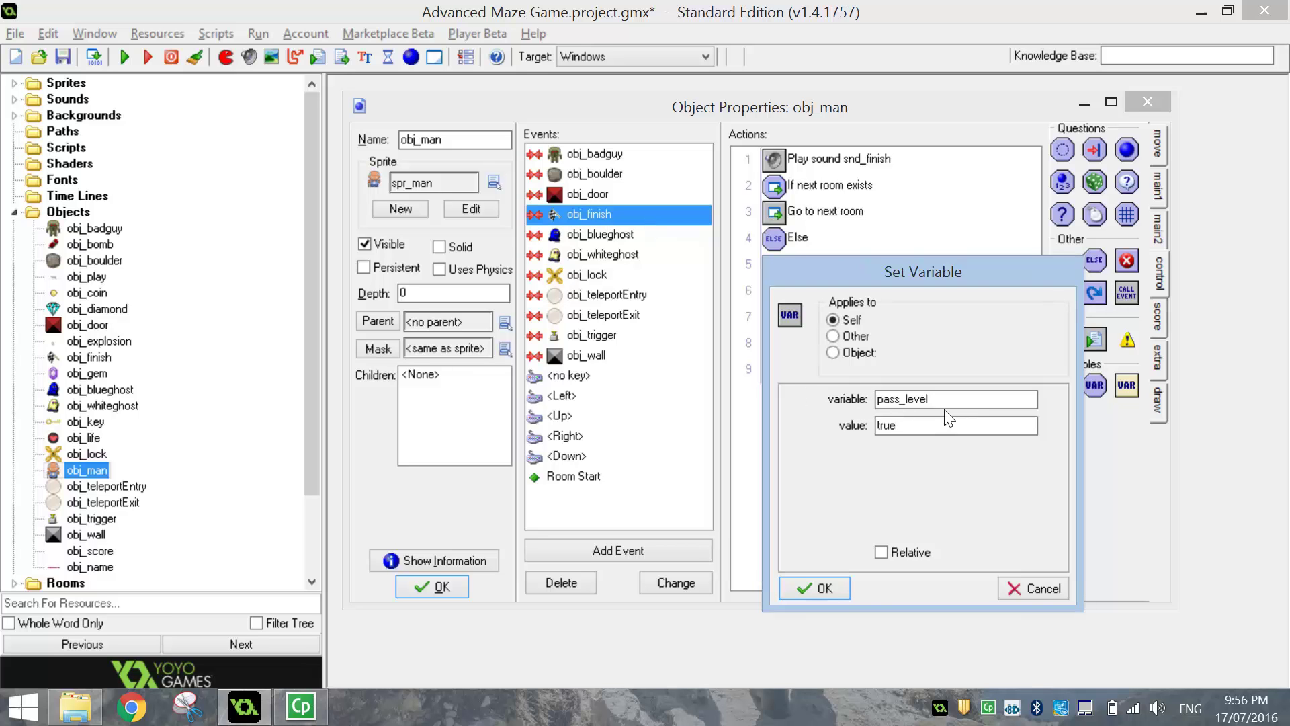
double_click(885, 424)
type("true")
left_click(832, 590)
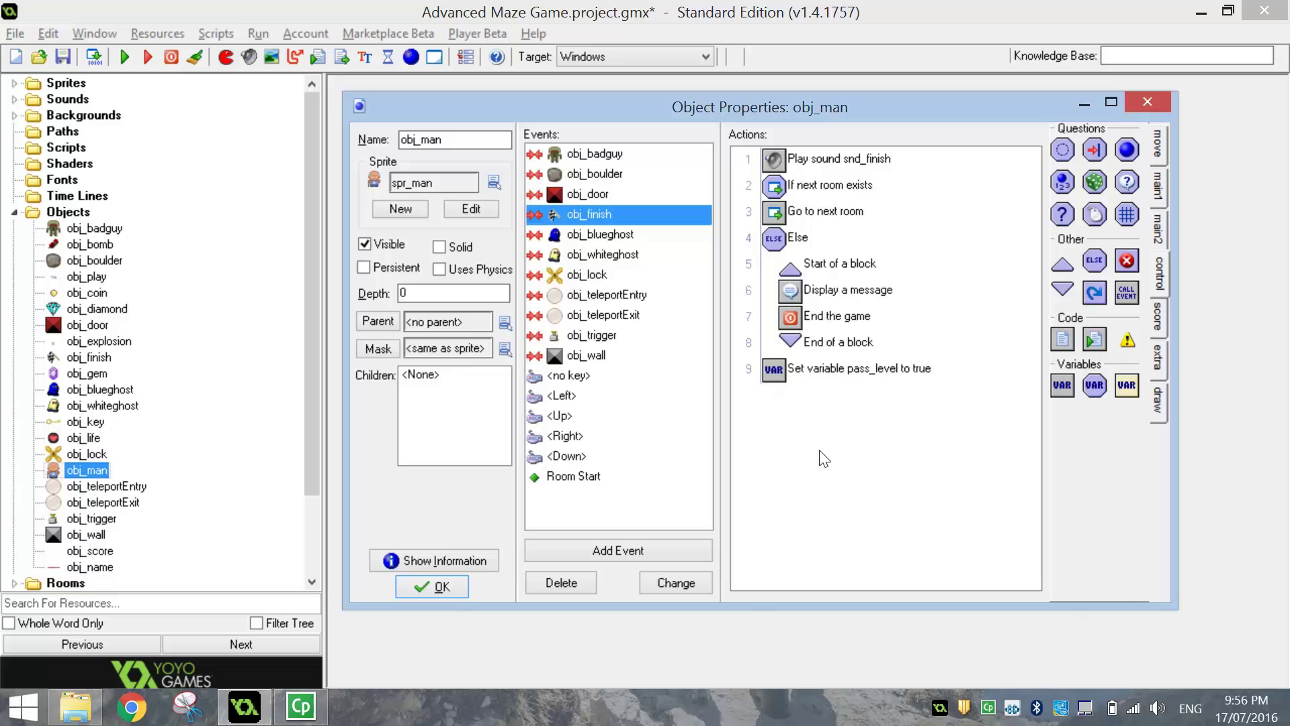
Move the pass_level = true action to the top of the obj_finish collision actions.
left_click(825, 369)
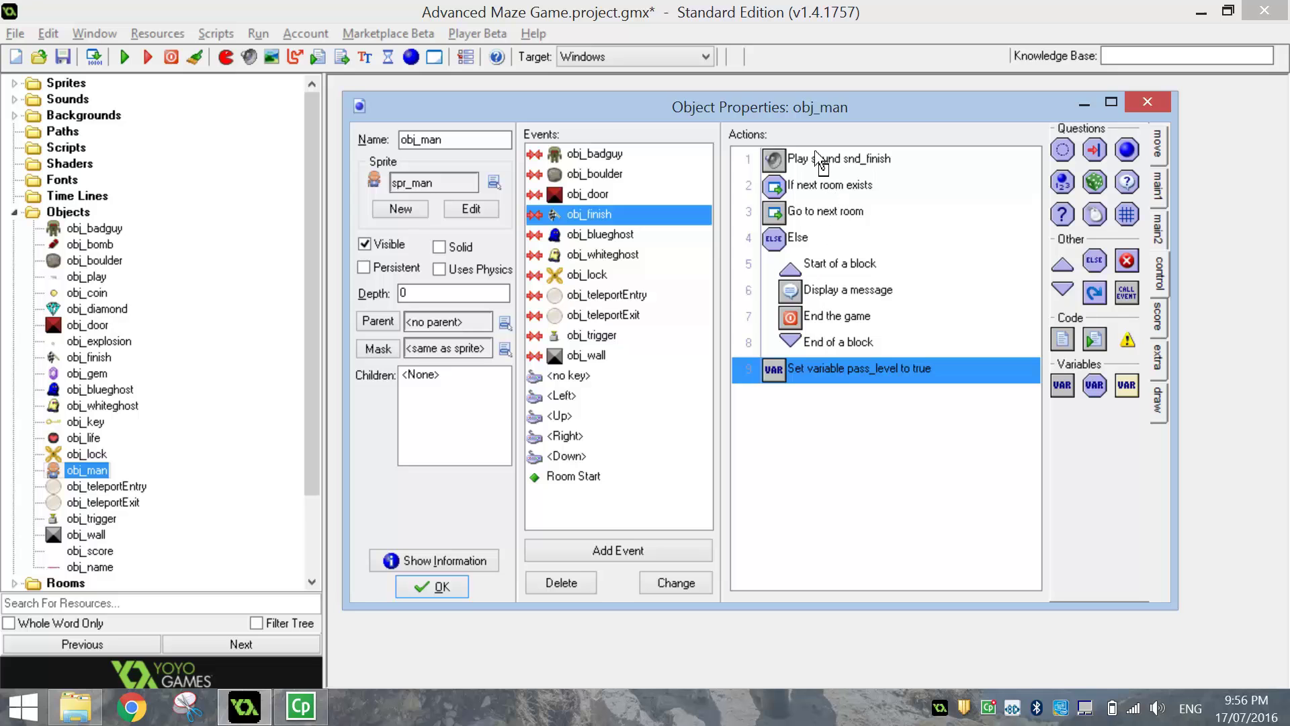
left_click_drag(820, 160, 824, 158)
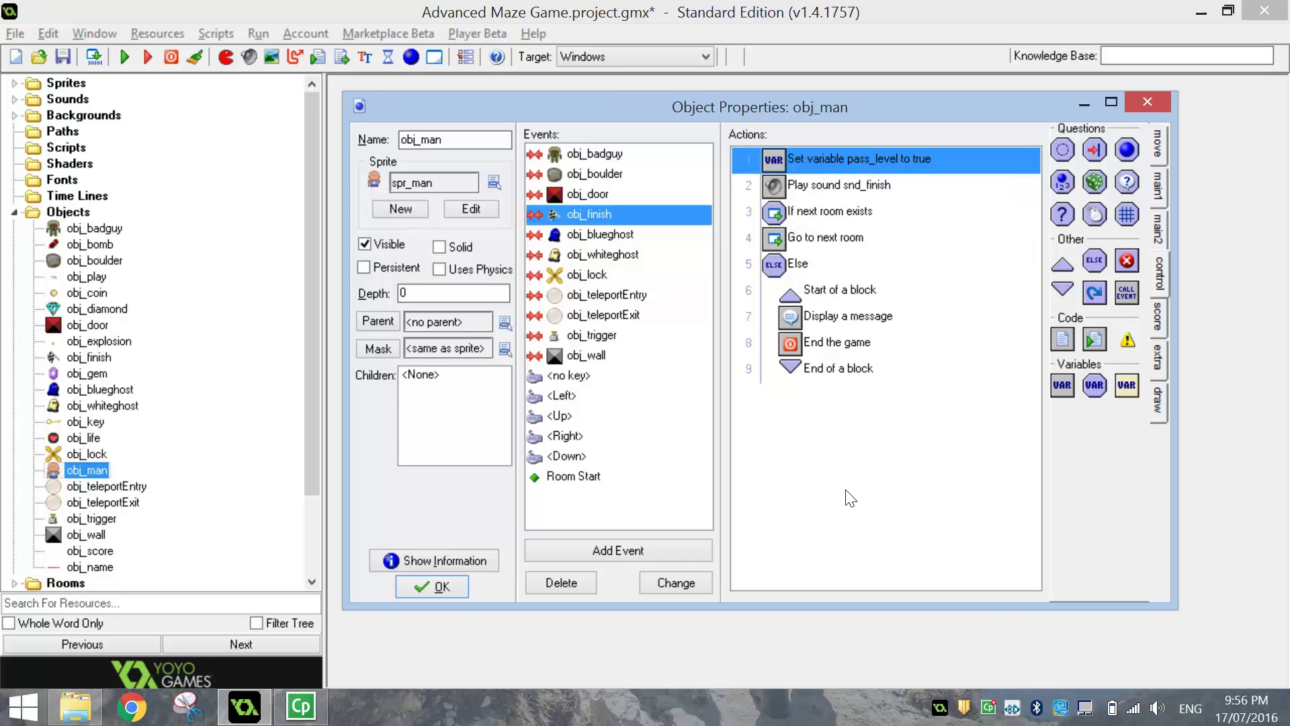
Add a Room End event to obj_man.
left_click(611, 548)
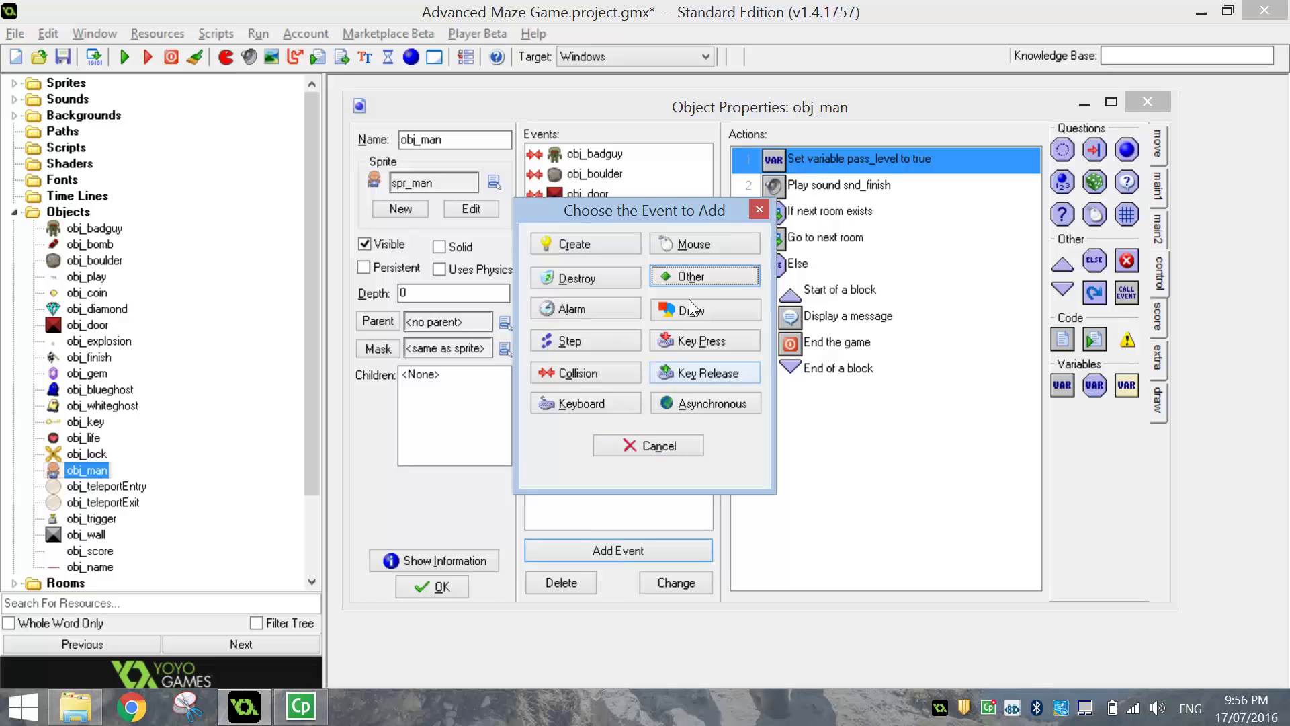
left_click(699, 276)
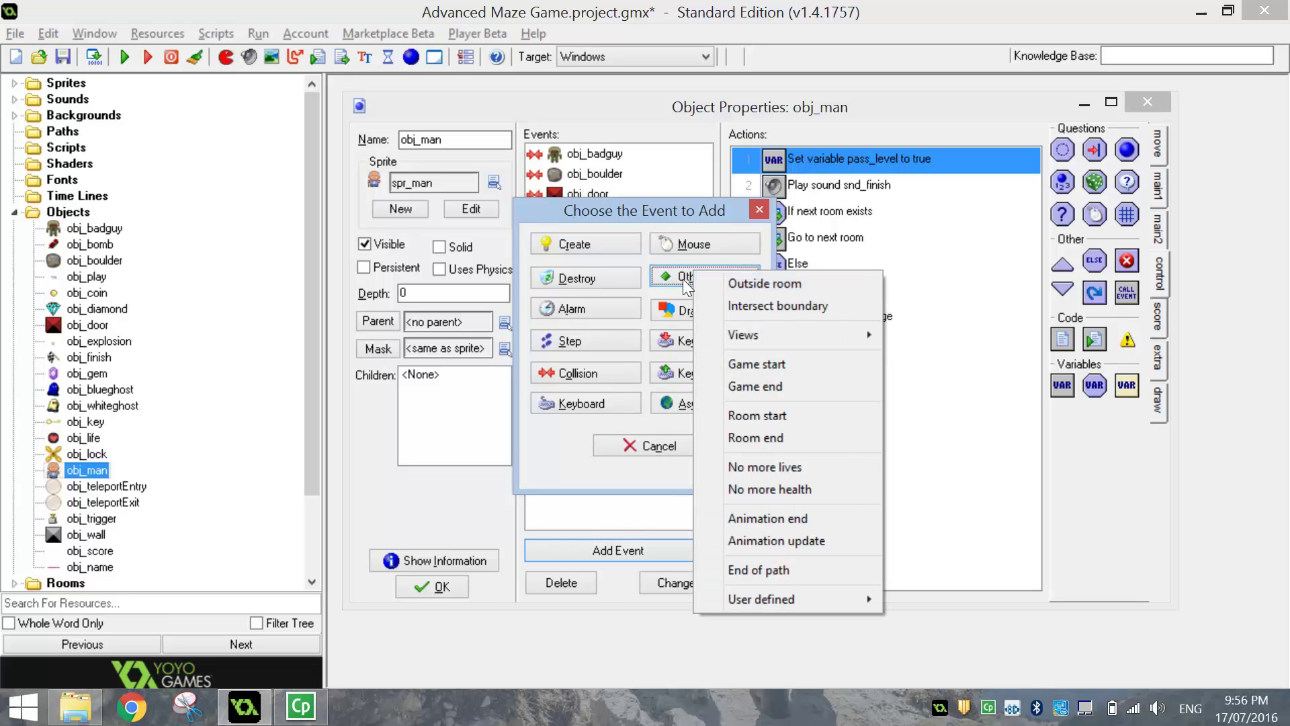
left_click(752, 438)
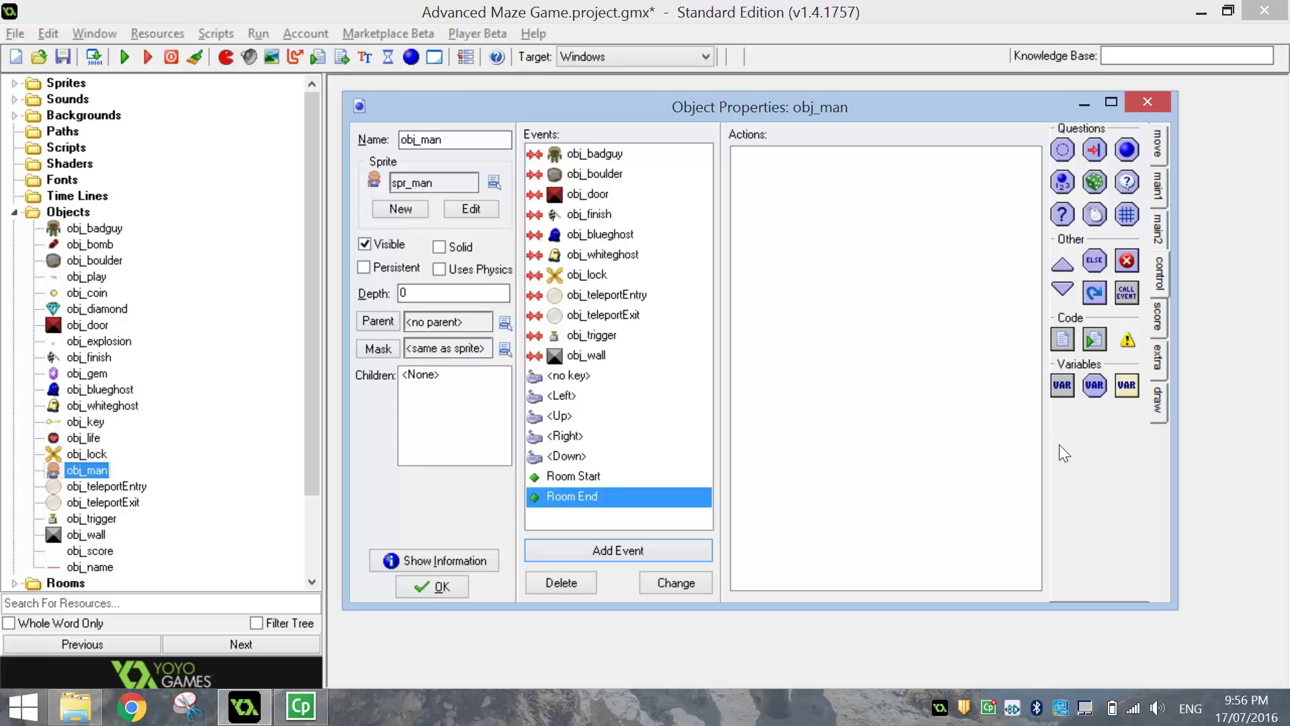
Add a Test Variable action checking pass_level equals false, and select it.
left_click(1095, 387)
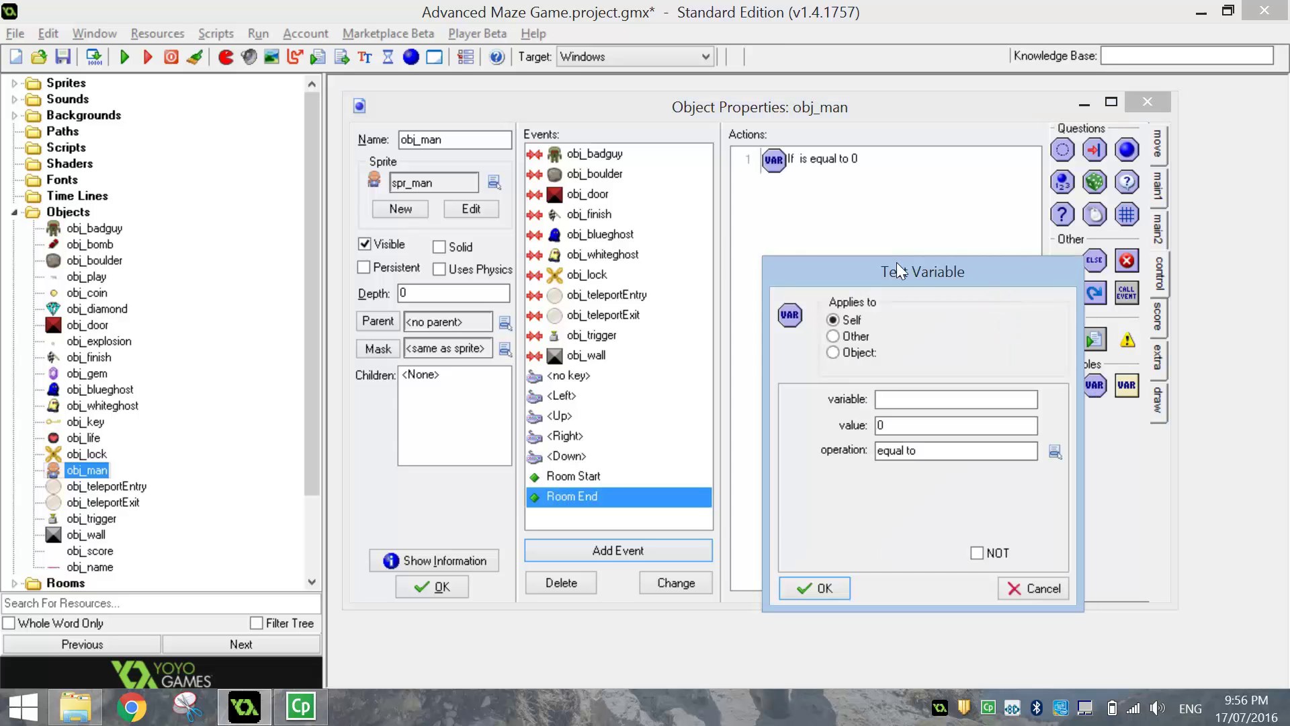
left_click_drag(920, 280, 867, 224)
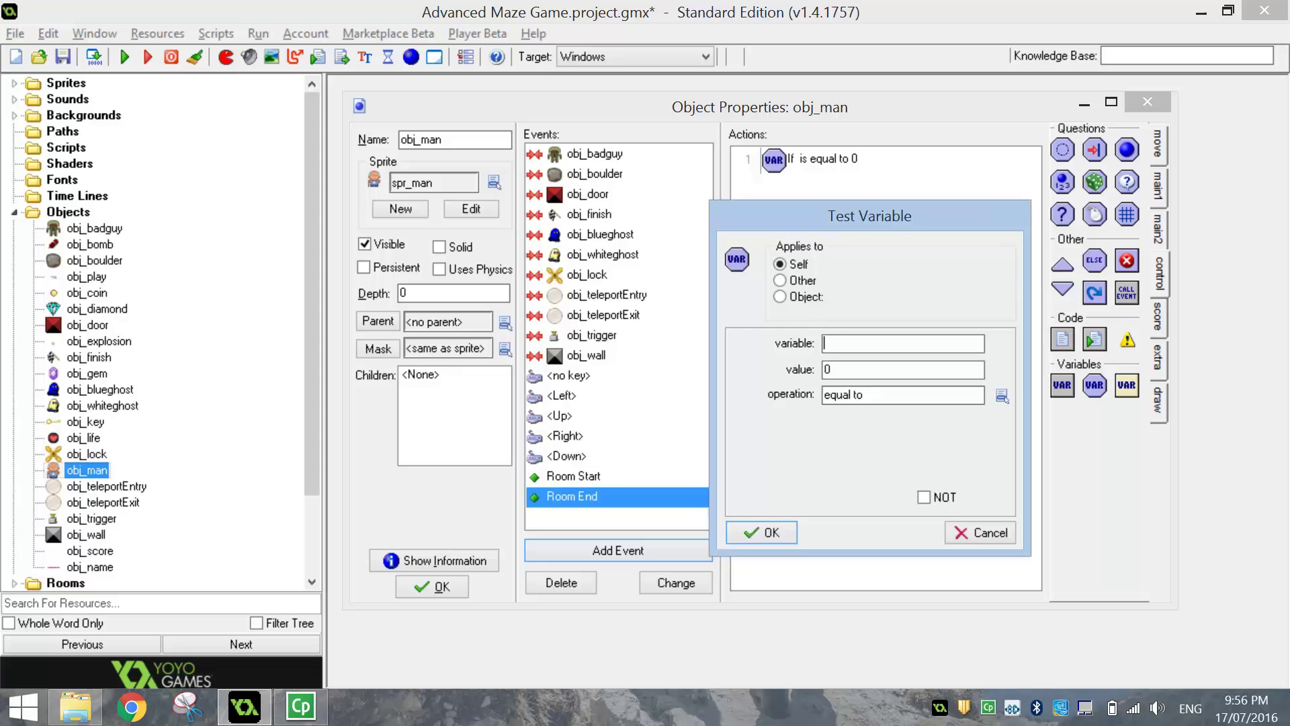
type("pass_lev")
type("el")
key("Tab")
type("fa")
type("lse")
left_click(767, 534)
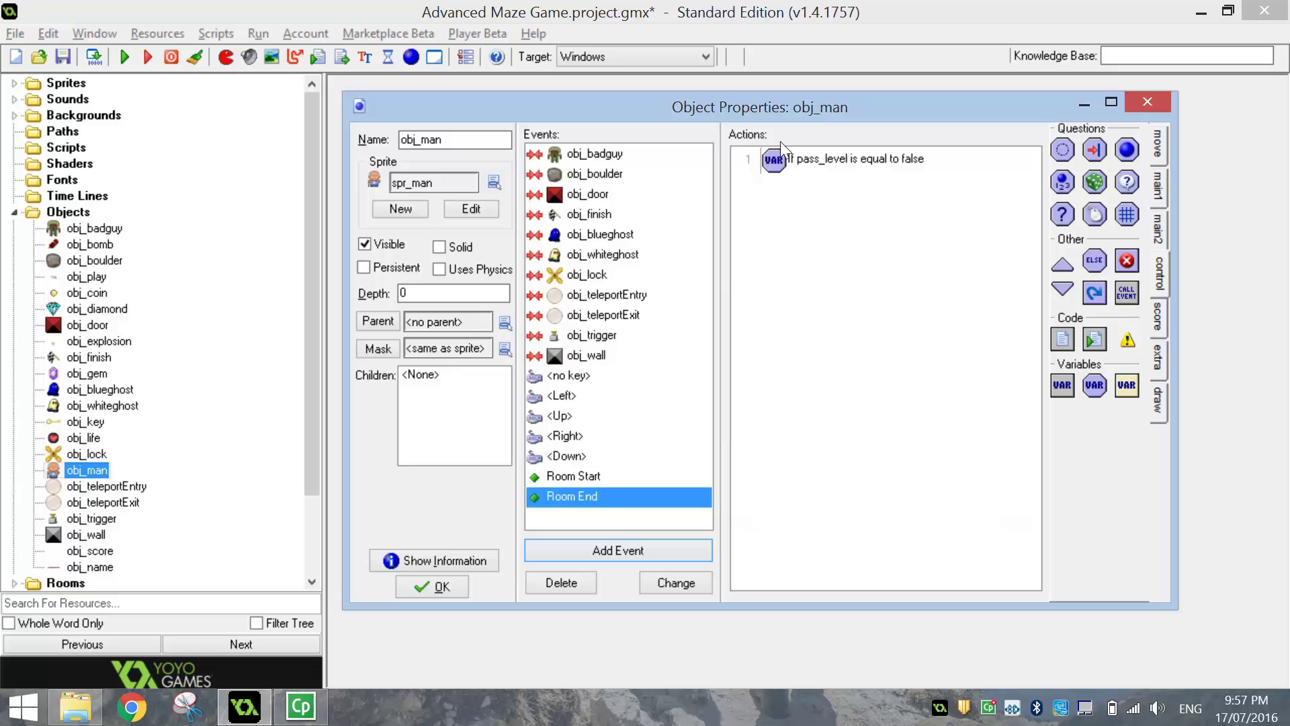
left_click(855, 162)
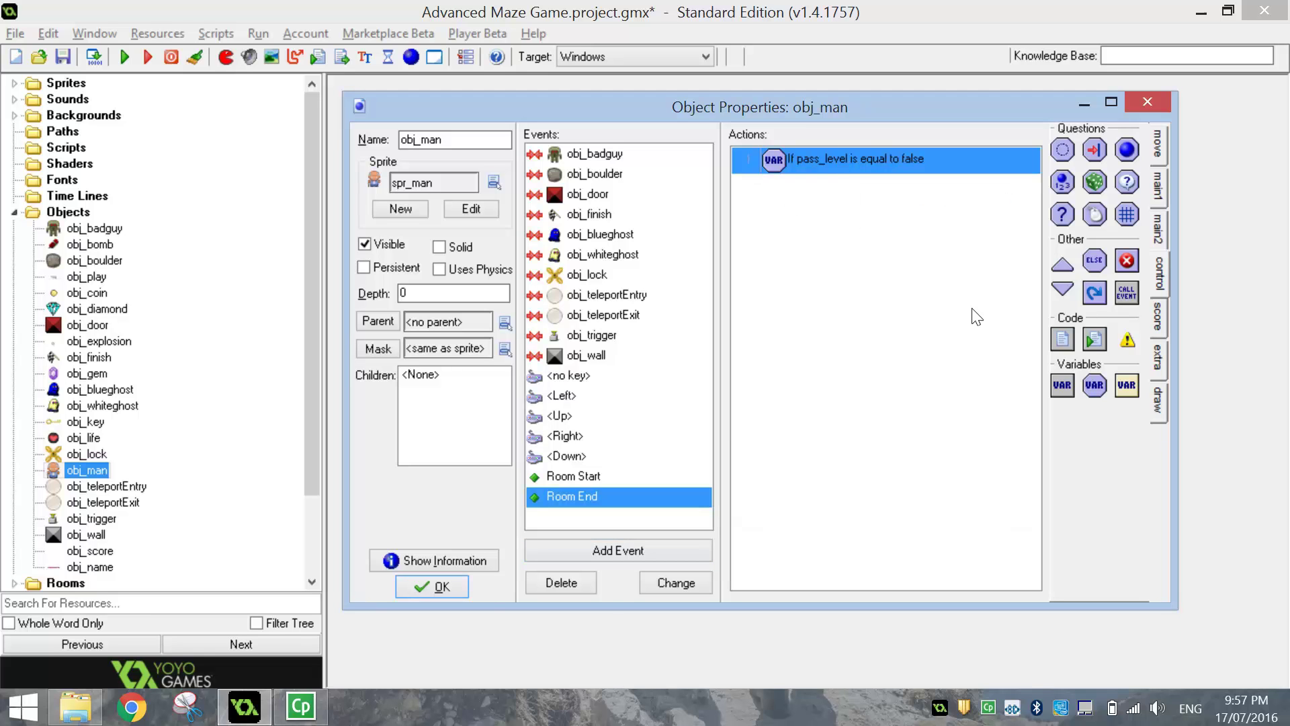
Under the condition, add a Set Variable action setting score to room_start_score.
left_click(1062, 388)
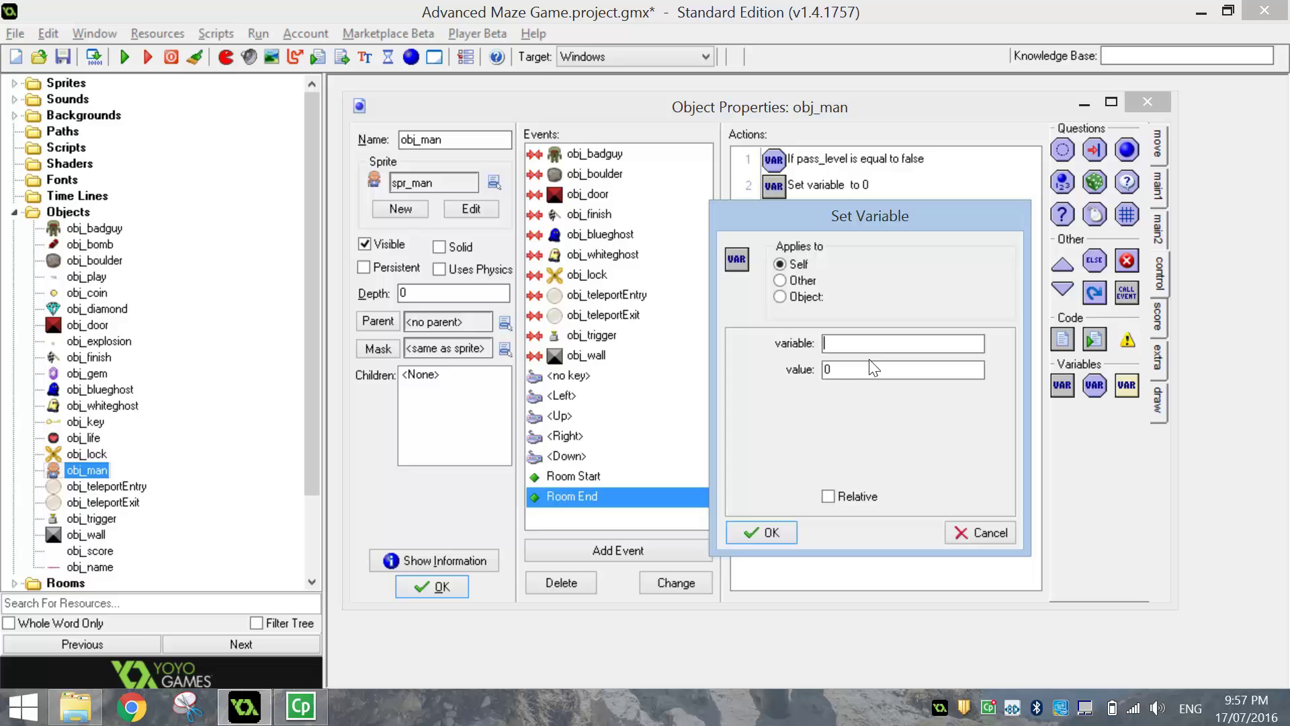
type("score")
key("Tab")
type("room")
type("_start_score")
mouse_move(906, 370)
left_mouse_down()
mouse_move(891, 369)
mouse_move(906, 370)
left_mouse_up()
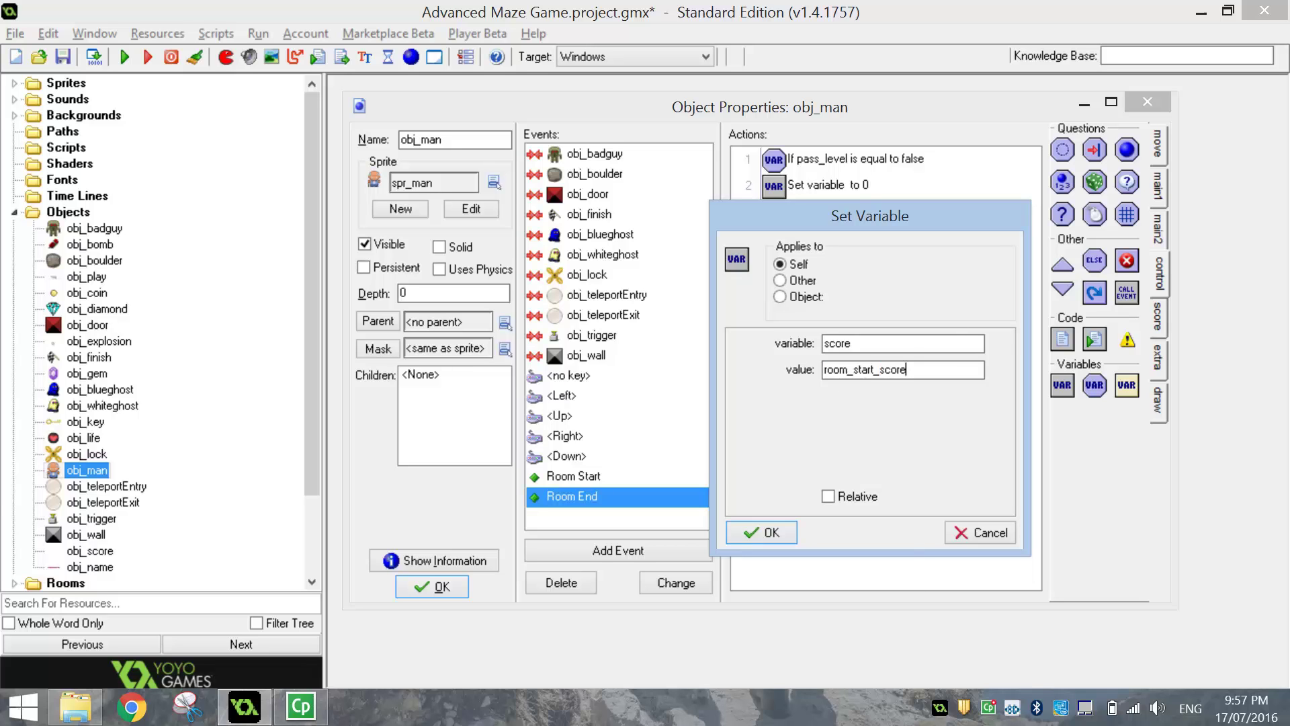
left_click(771, 534)
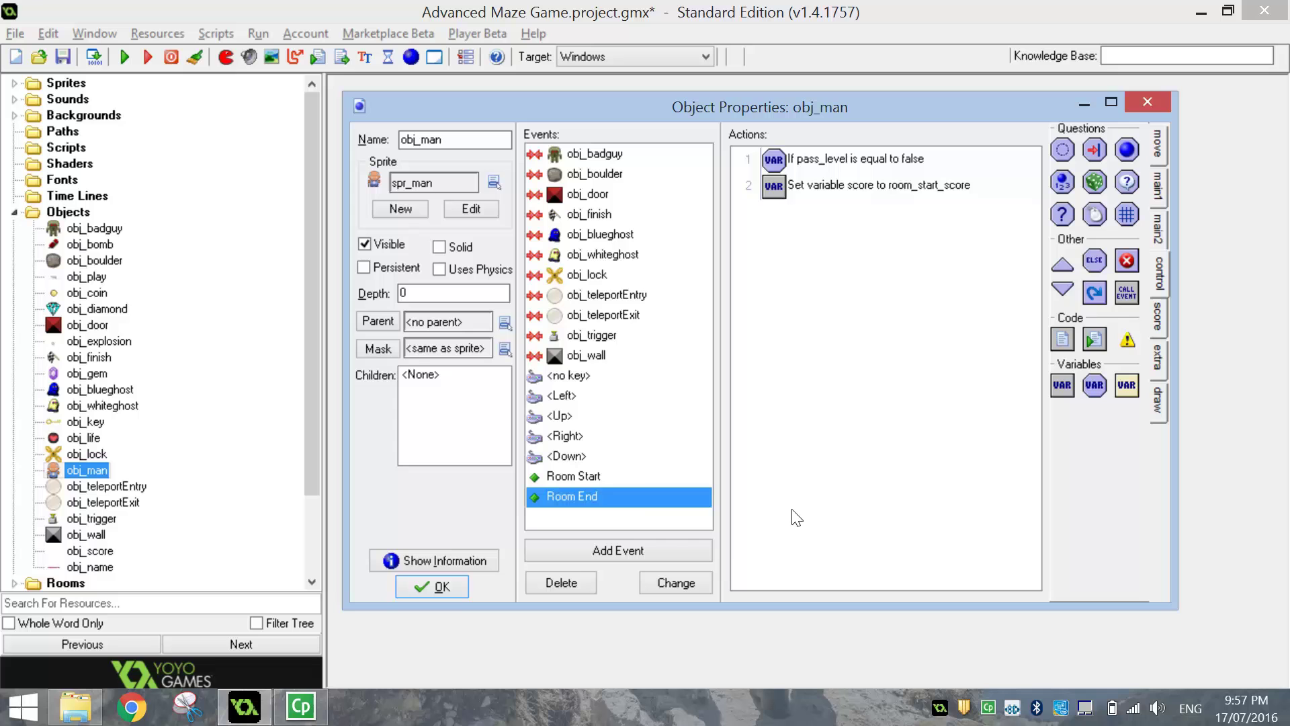
left_click(611, 479)
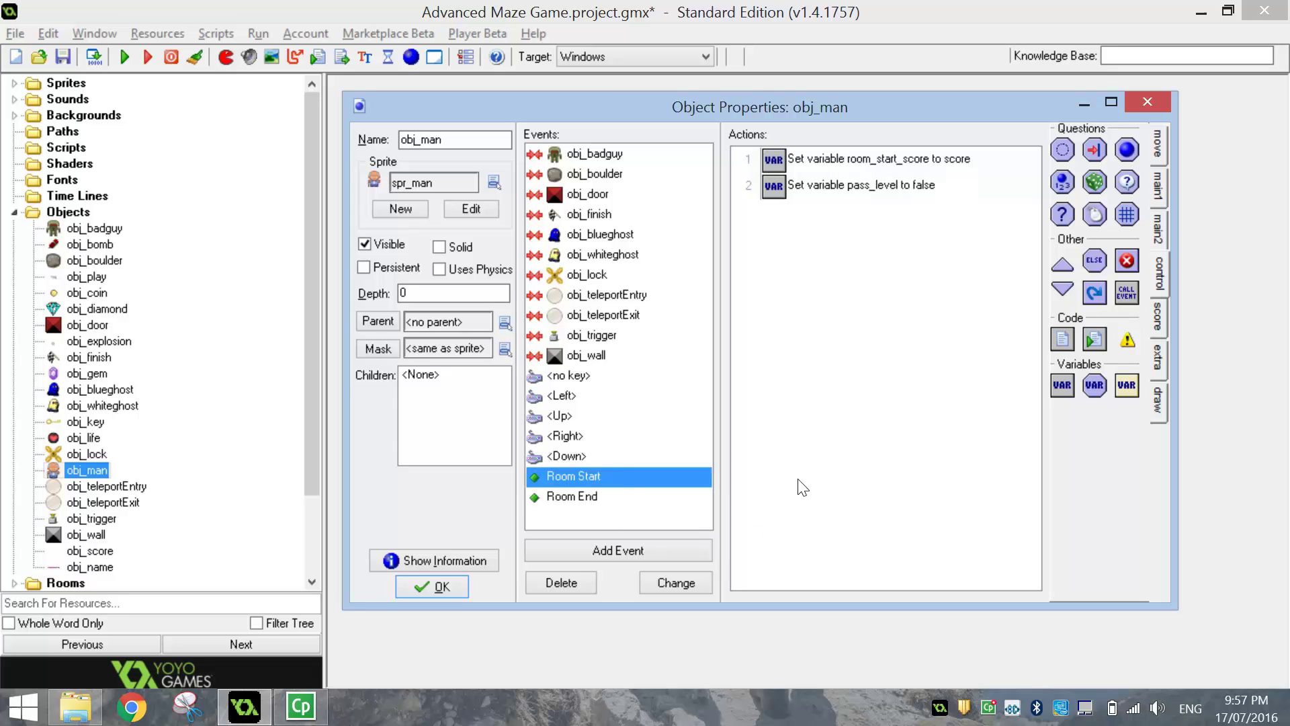
left_click(852, 160)
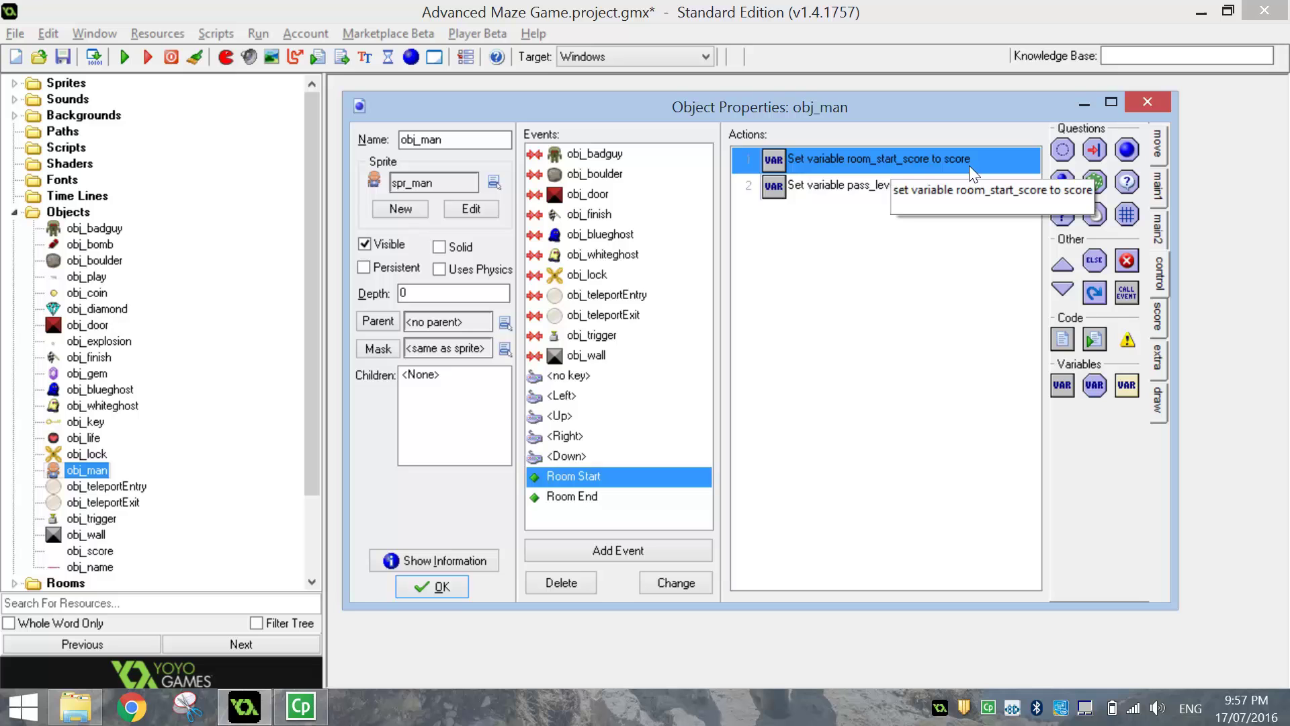
left_click(865, 185)
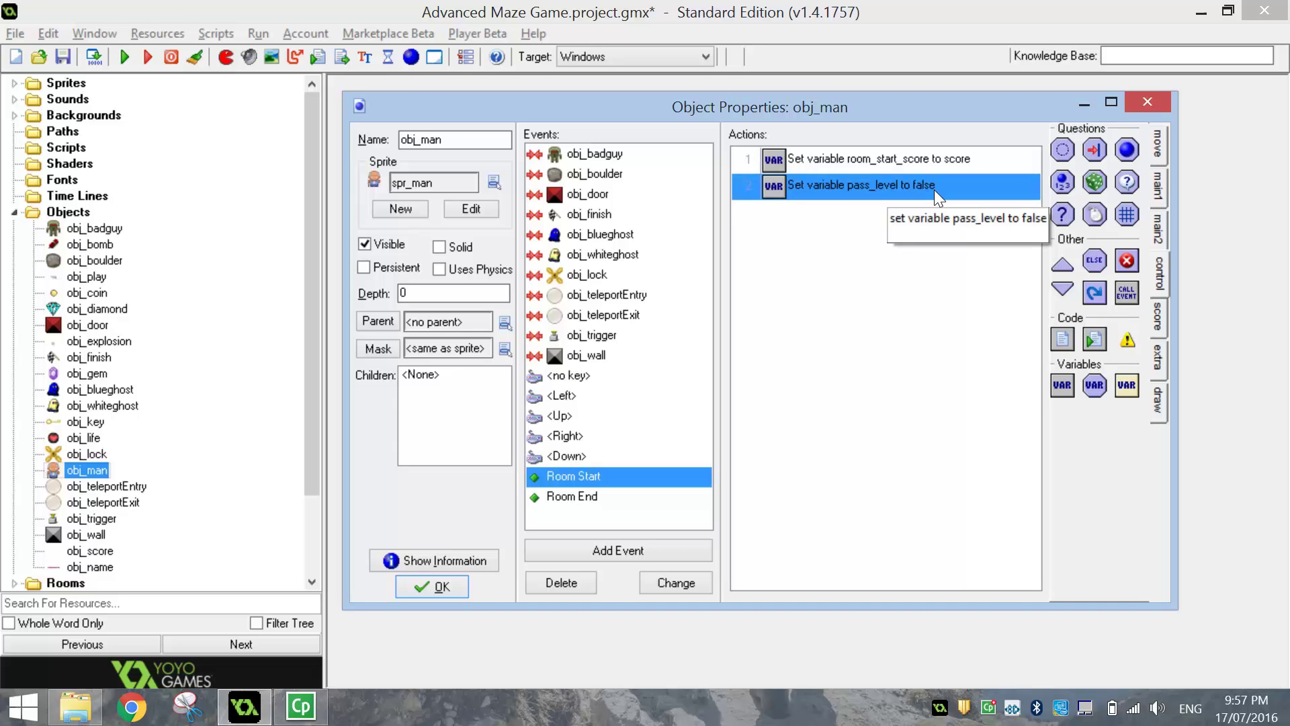
left_click(590, 214)
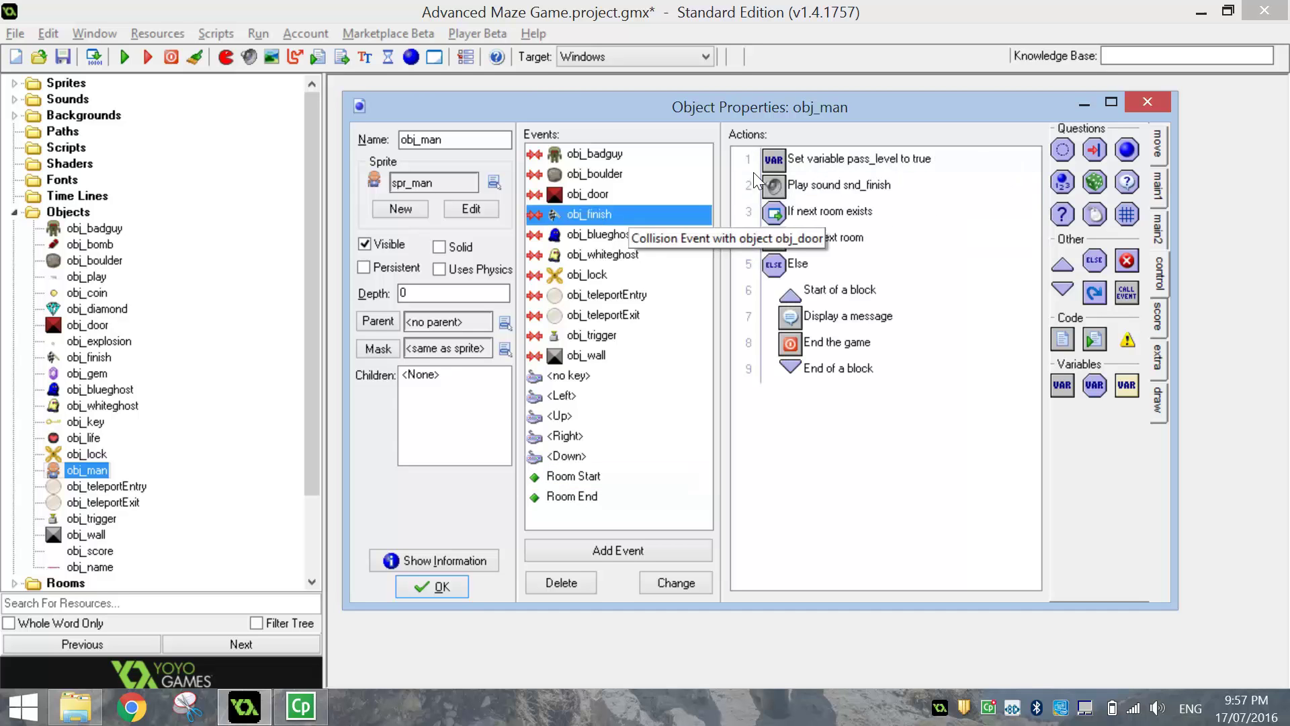
left_click(828, 163)
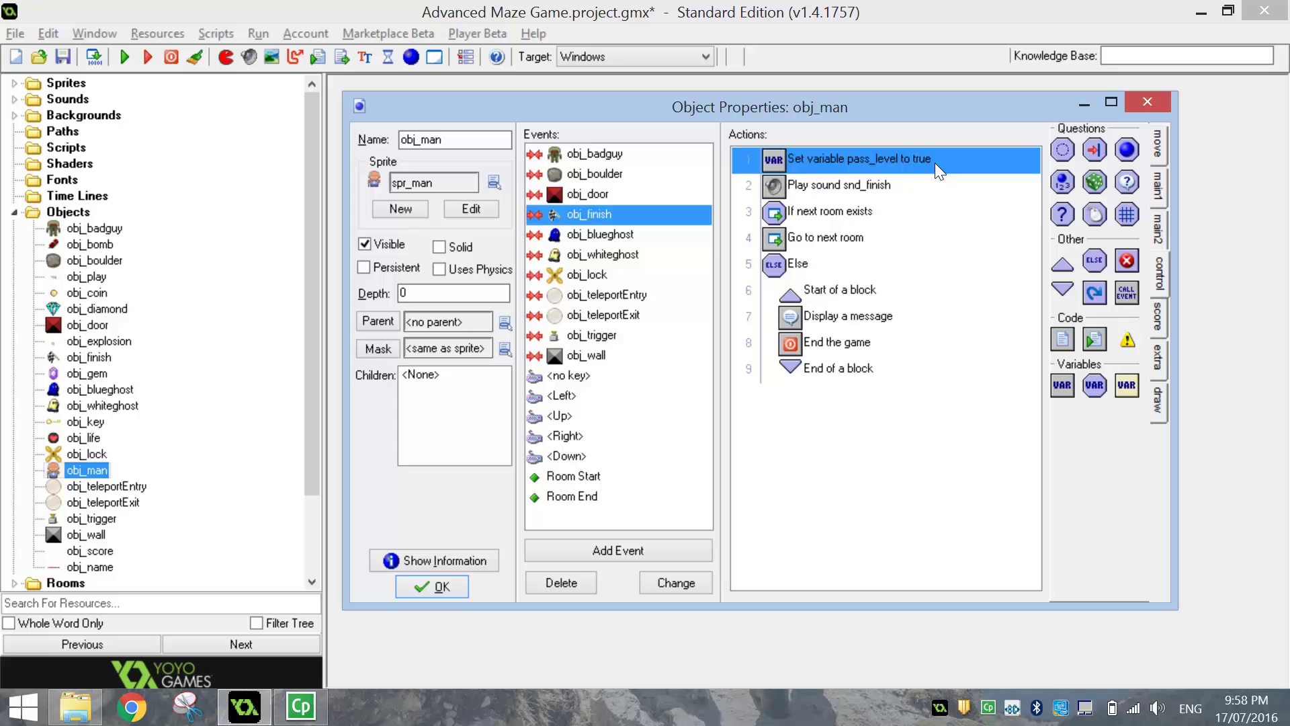
left_click(575, 497)
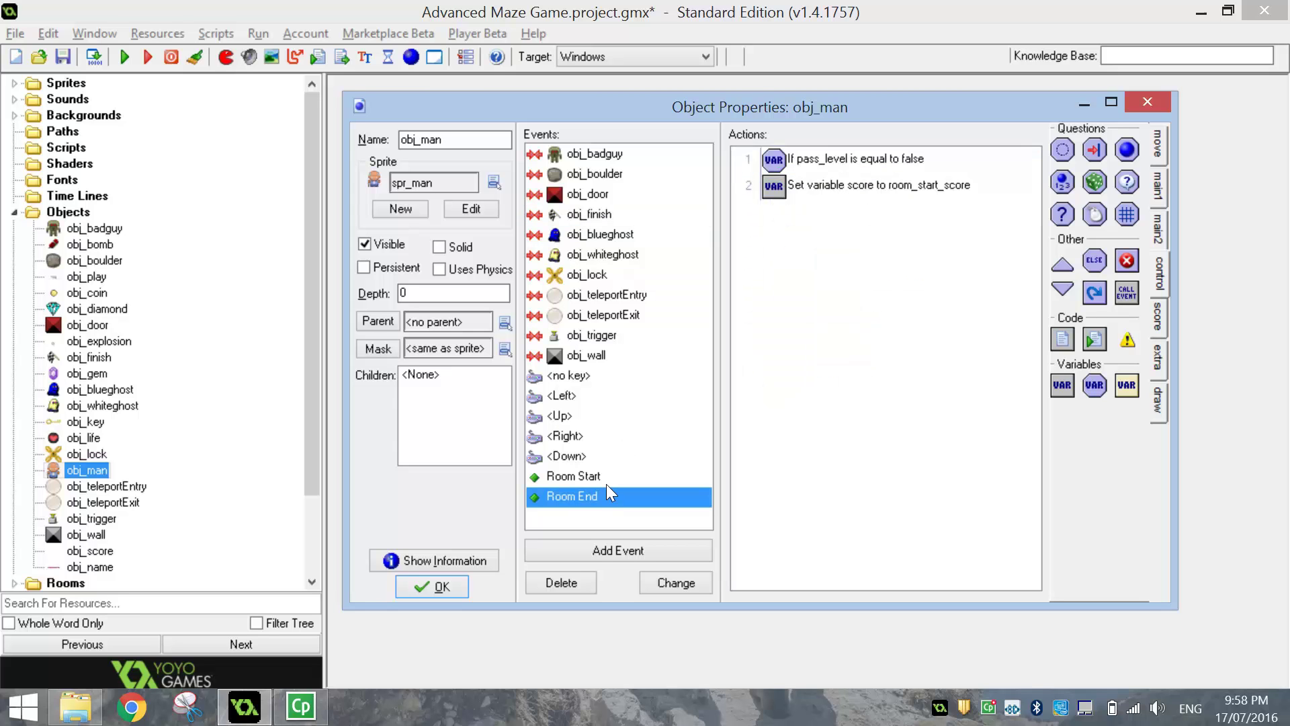
left_click(870, 162)
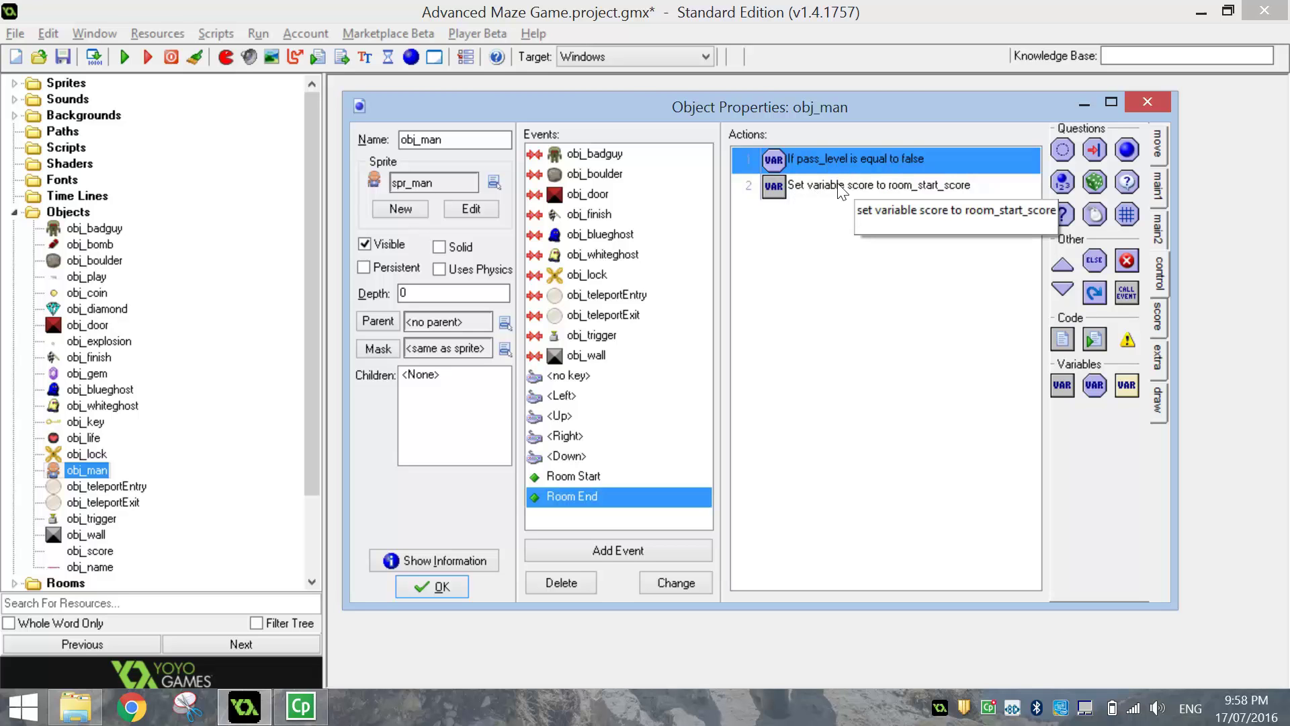
left_click(875, 189)
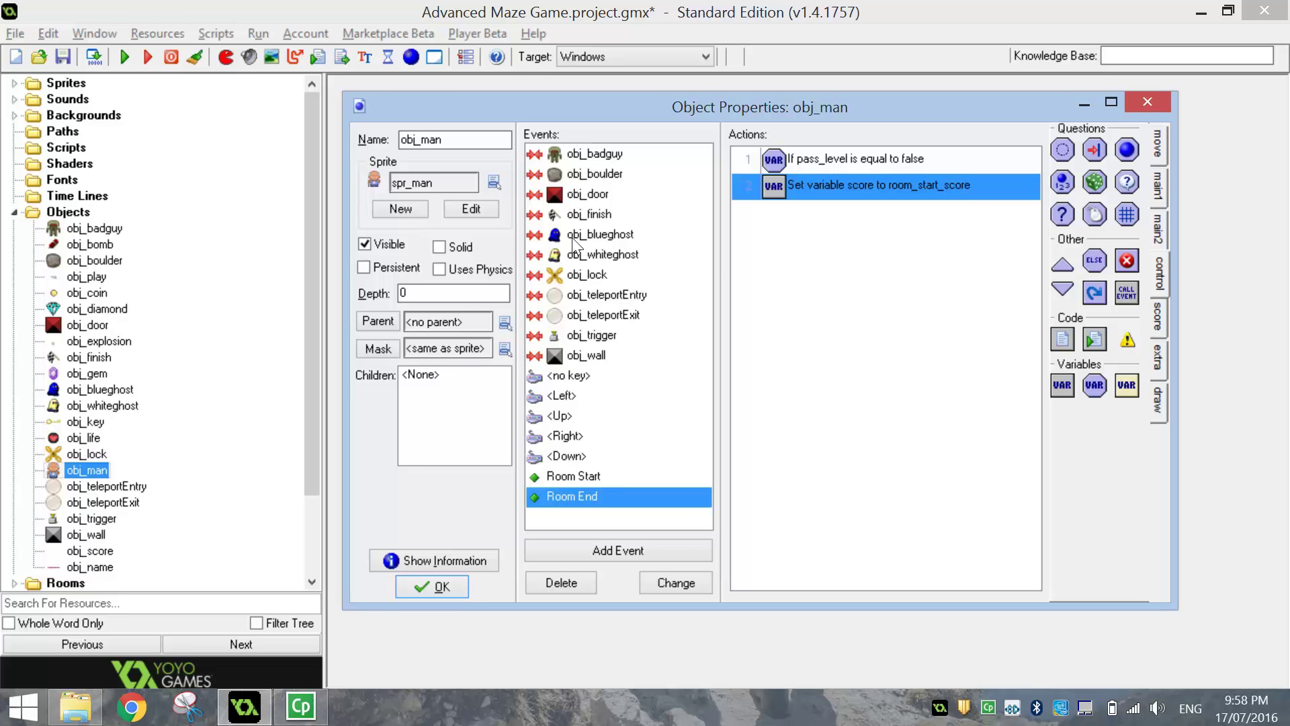
left_click(869, 162)
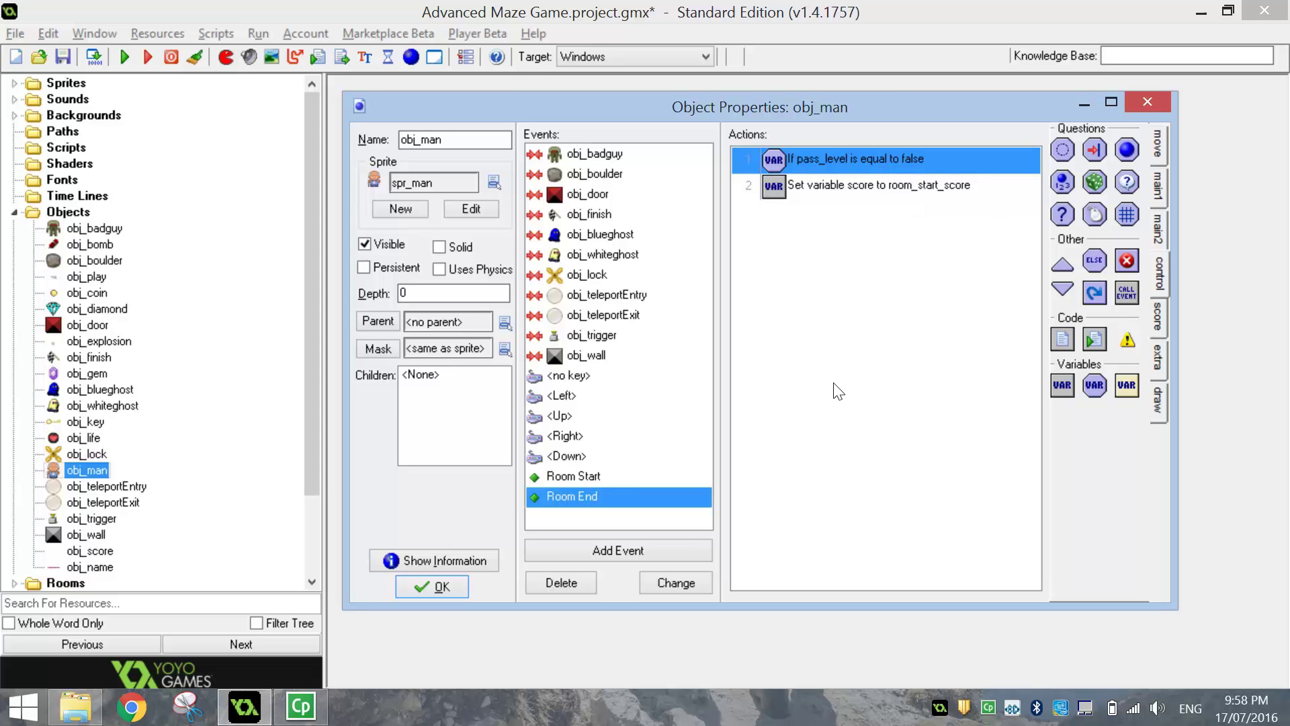
Accept obj_man's properties and start a test run of the game.
left_click(421, 584)
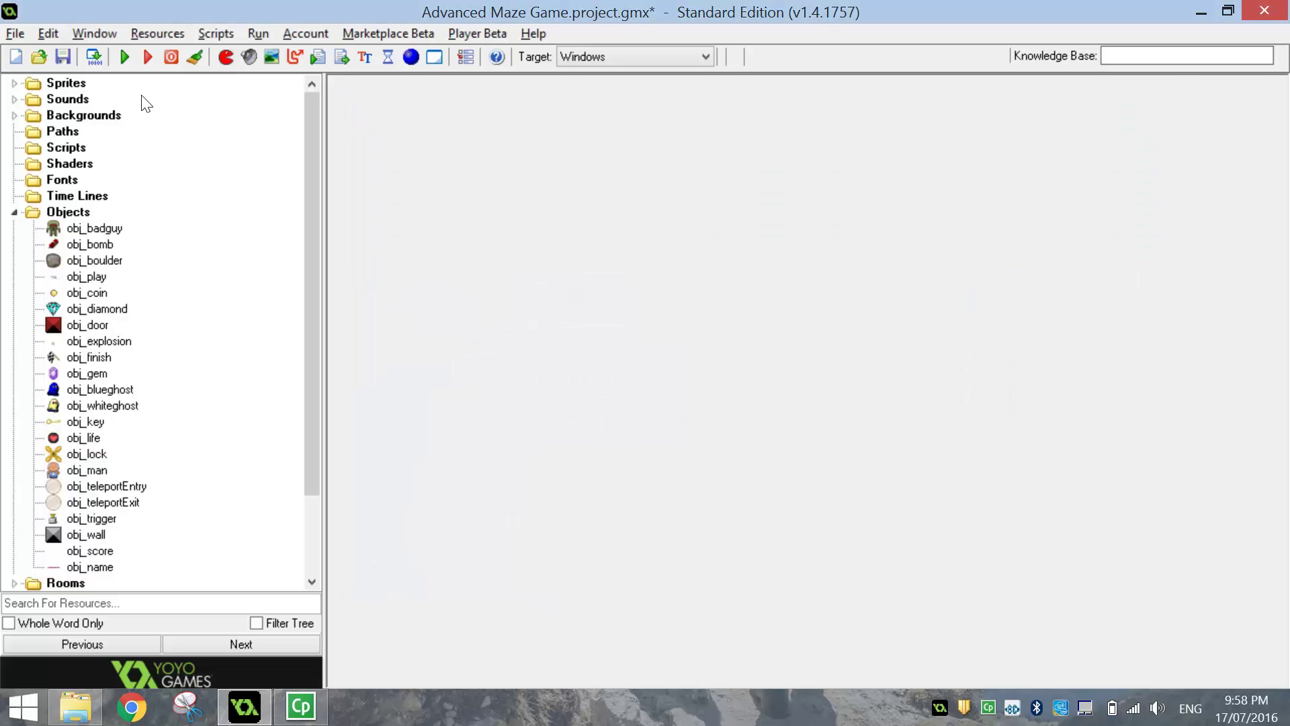
left_click(123, 57)
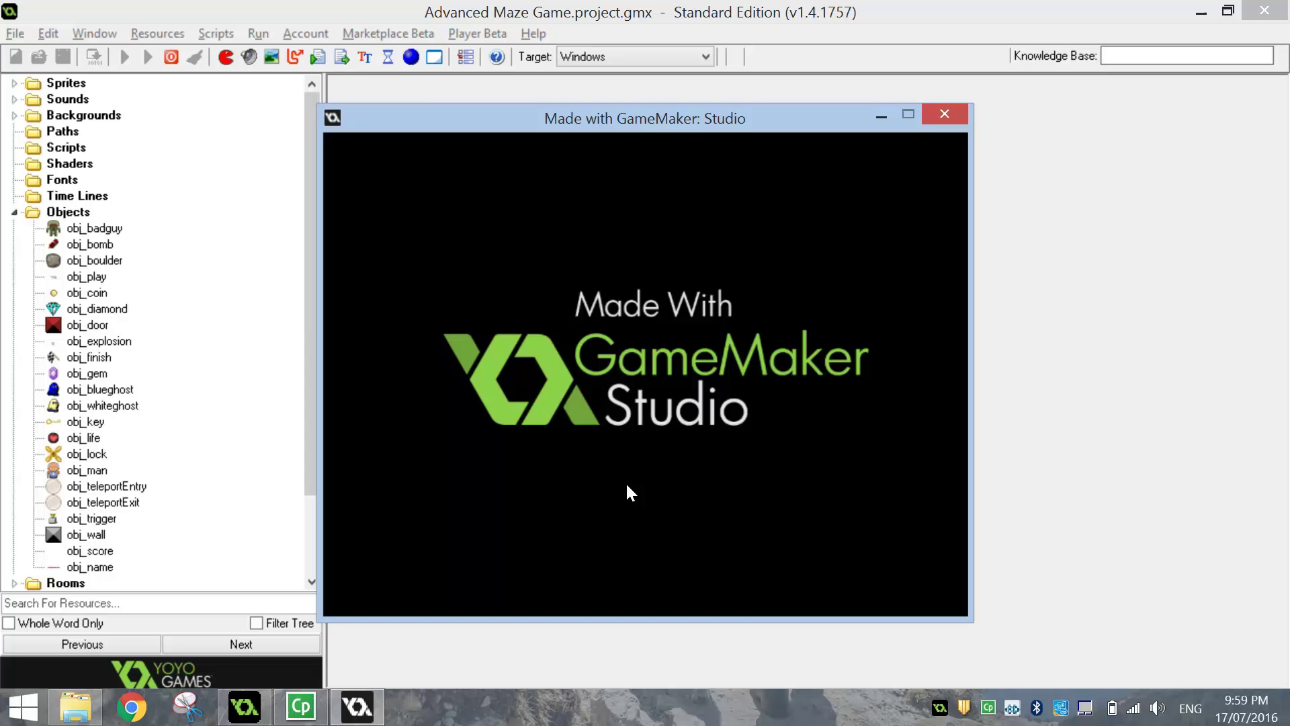
Start playing and clear the first maze, collecting diamonds and reaching the finish flag.
left_click(627, 484)
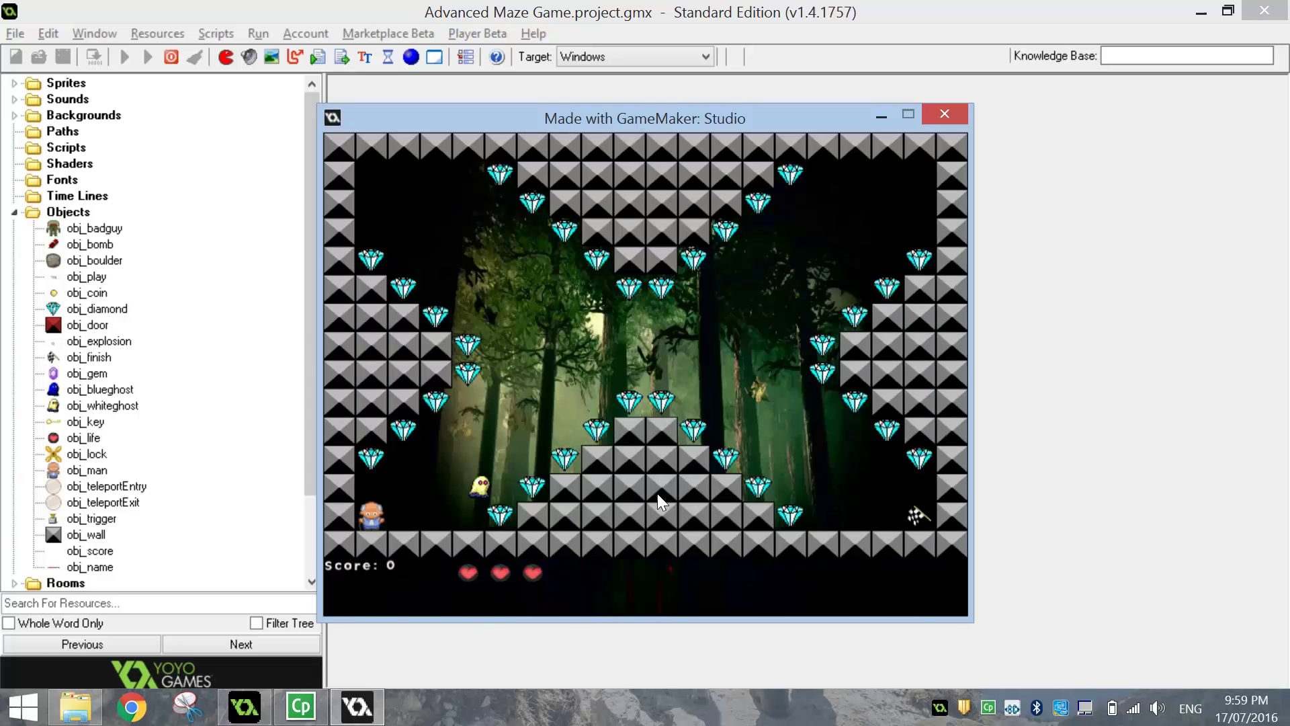
key("Right")
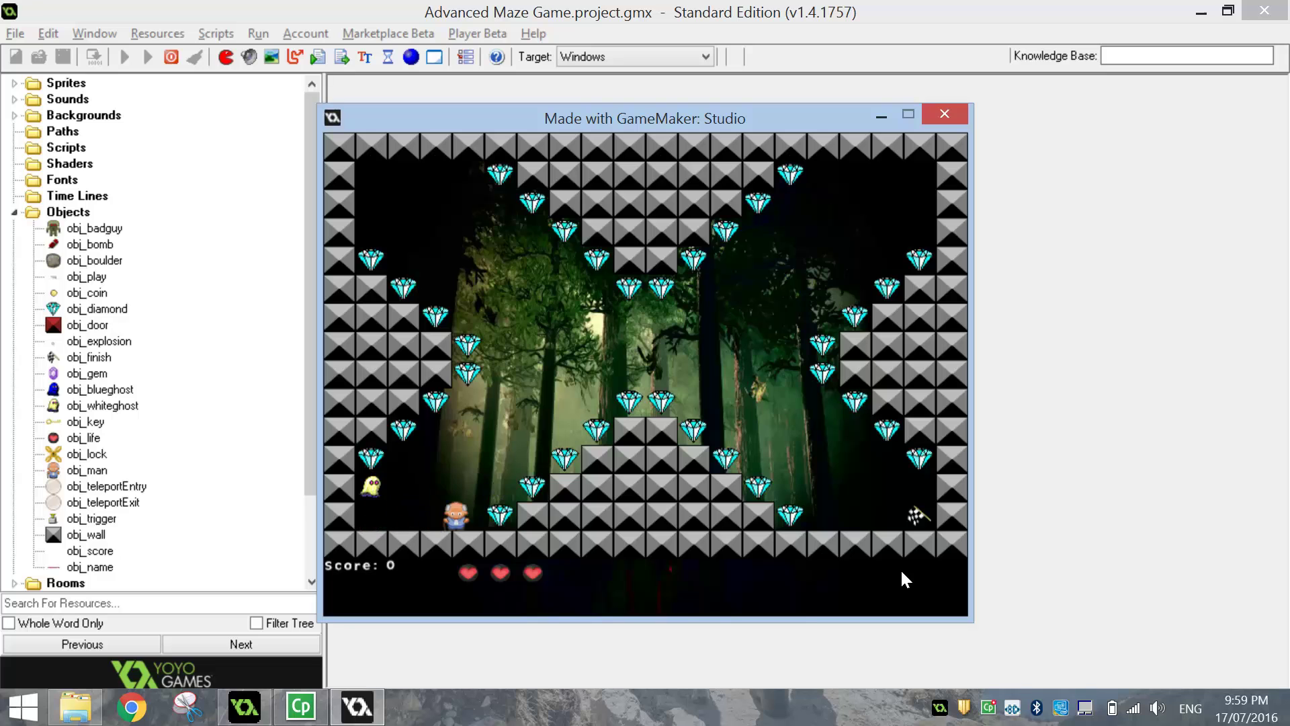
key("Up")
key("Right")
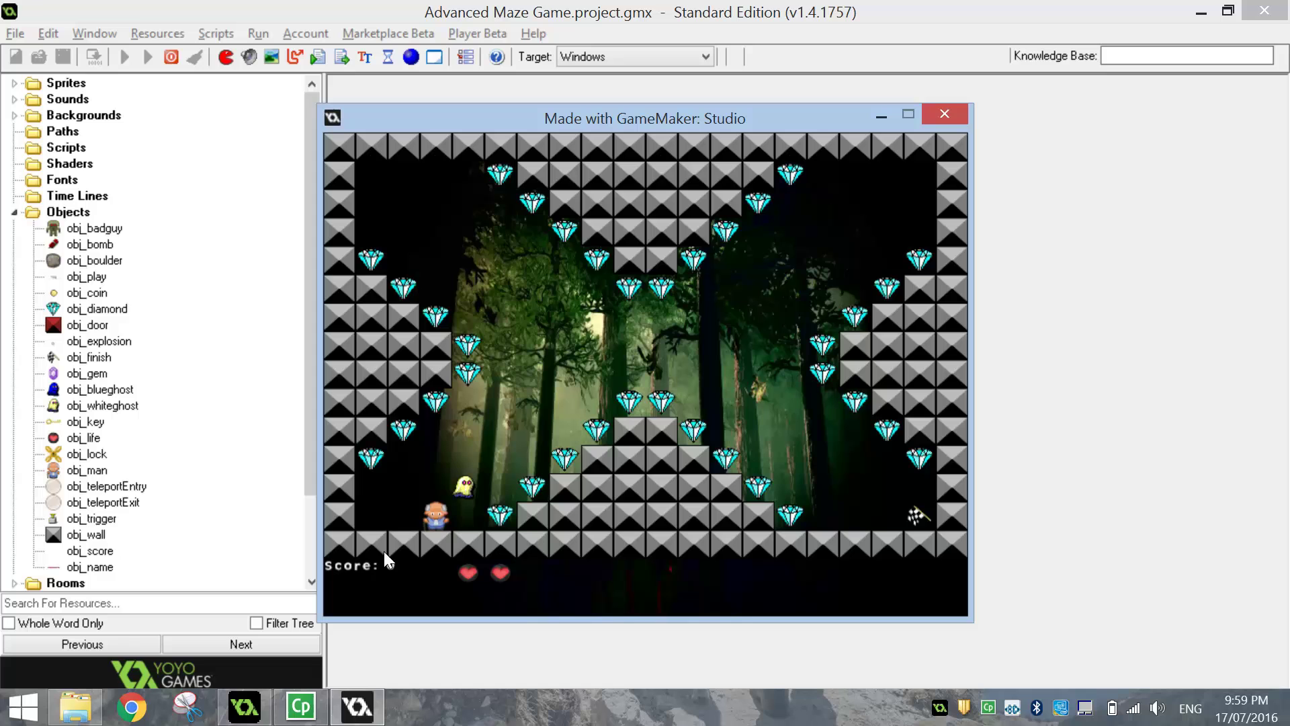
key("Right")
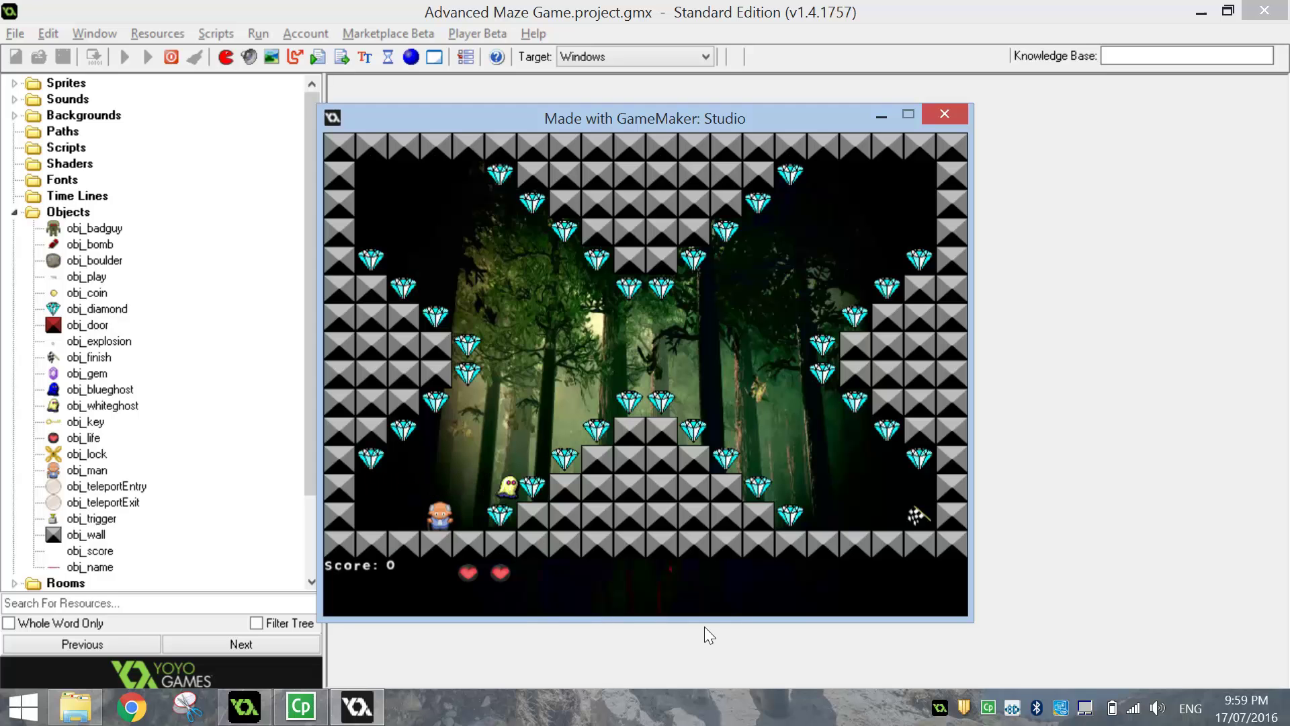
key("Up")
key("Right")
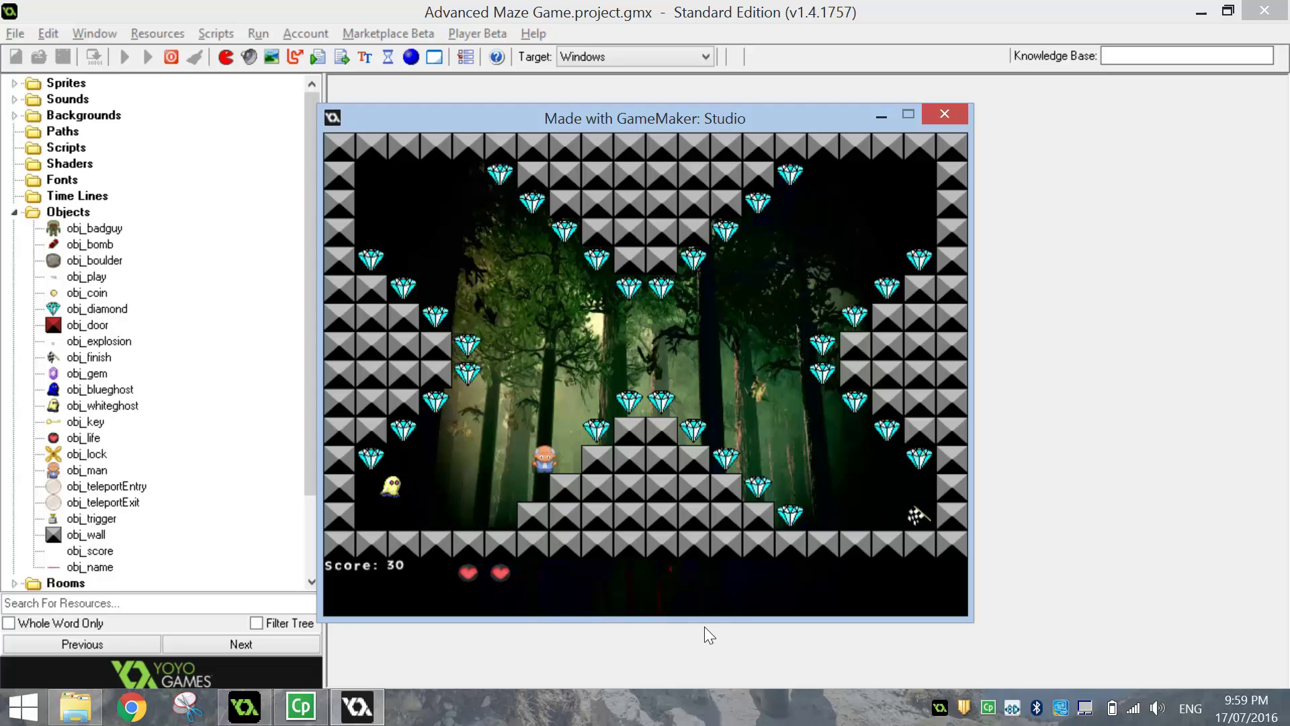
key("Up")
key("Right")
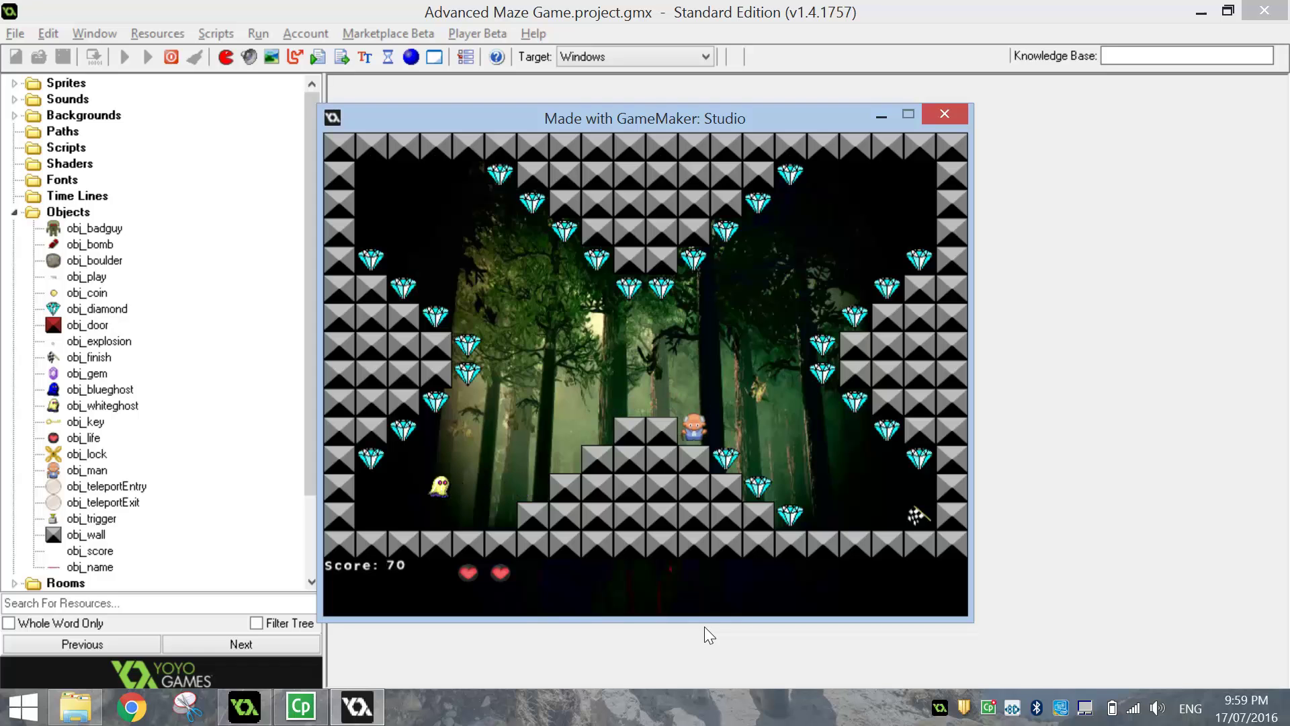
key("Down")
key("Right")
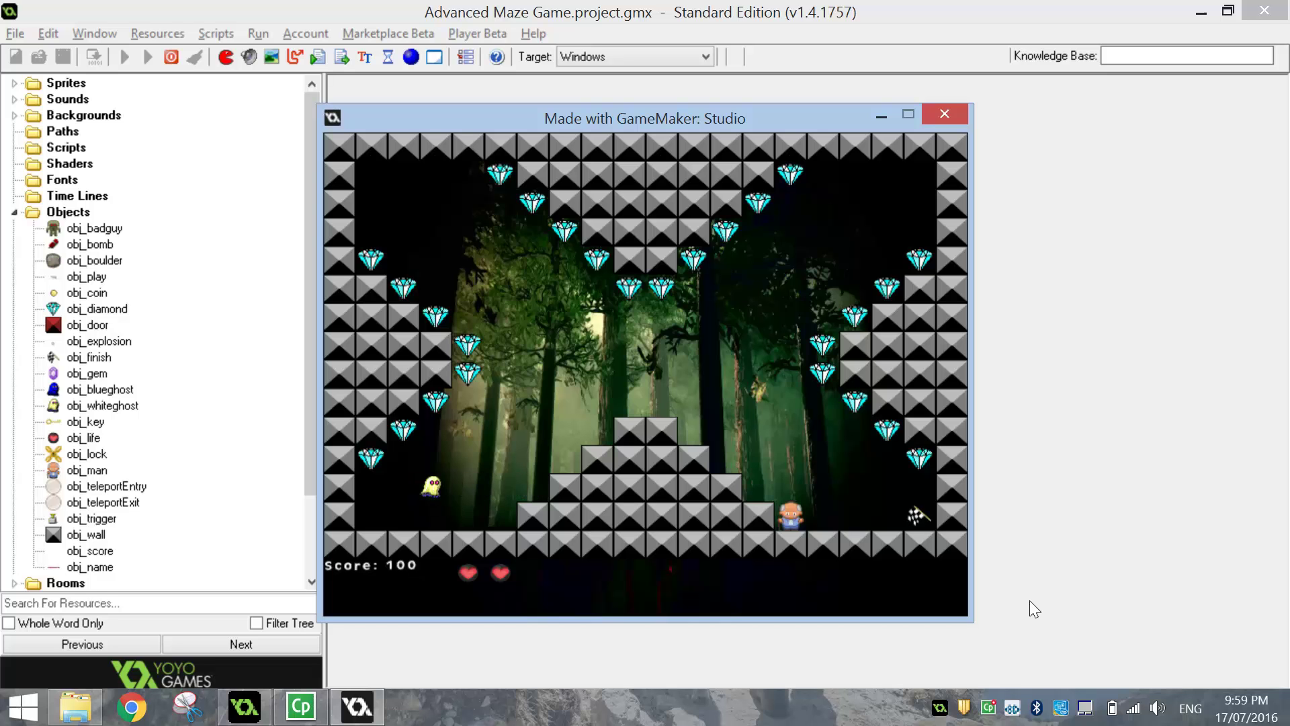
key("Right")
key("Right")
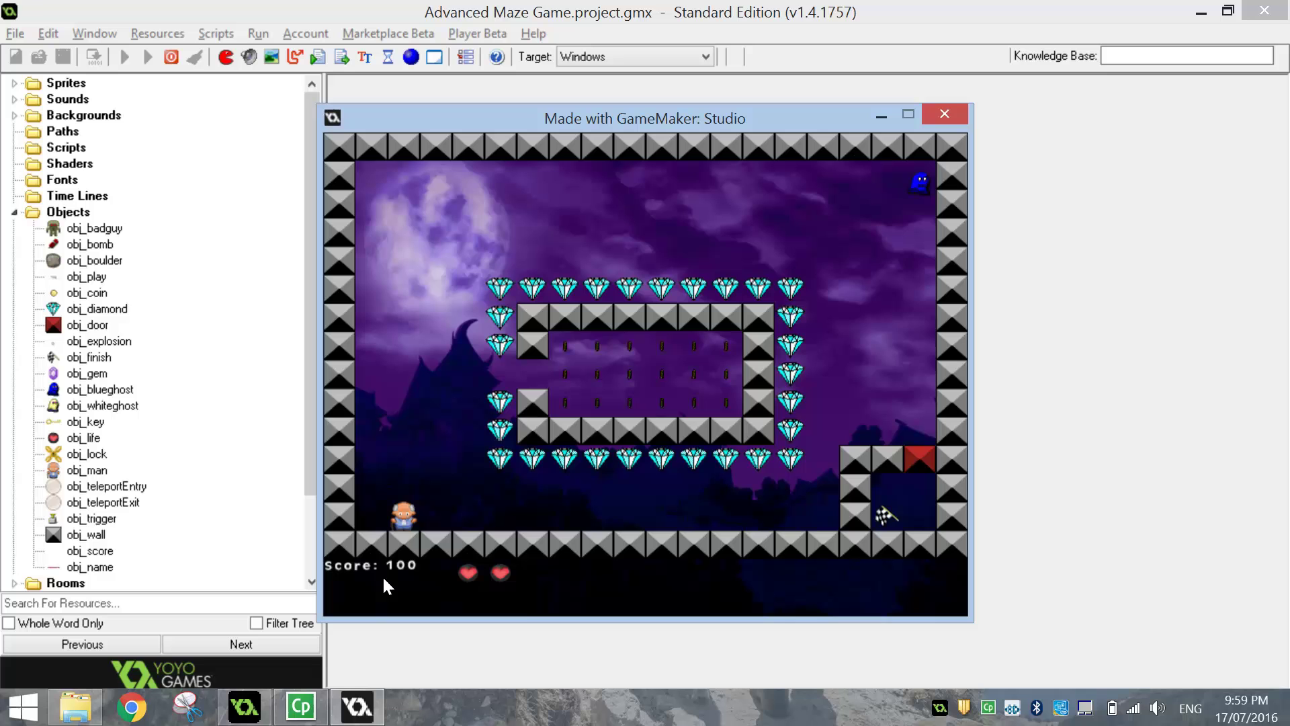
Collect second-maze diamonds to 200 points, then hit the ghost so the score drops to 100.
key("Up")
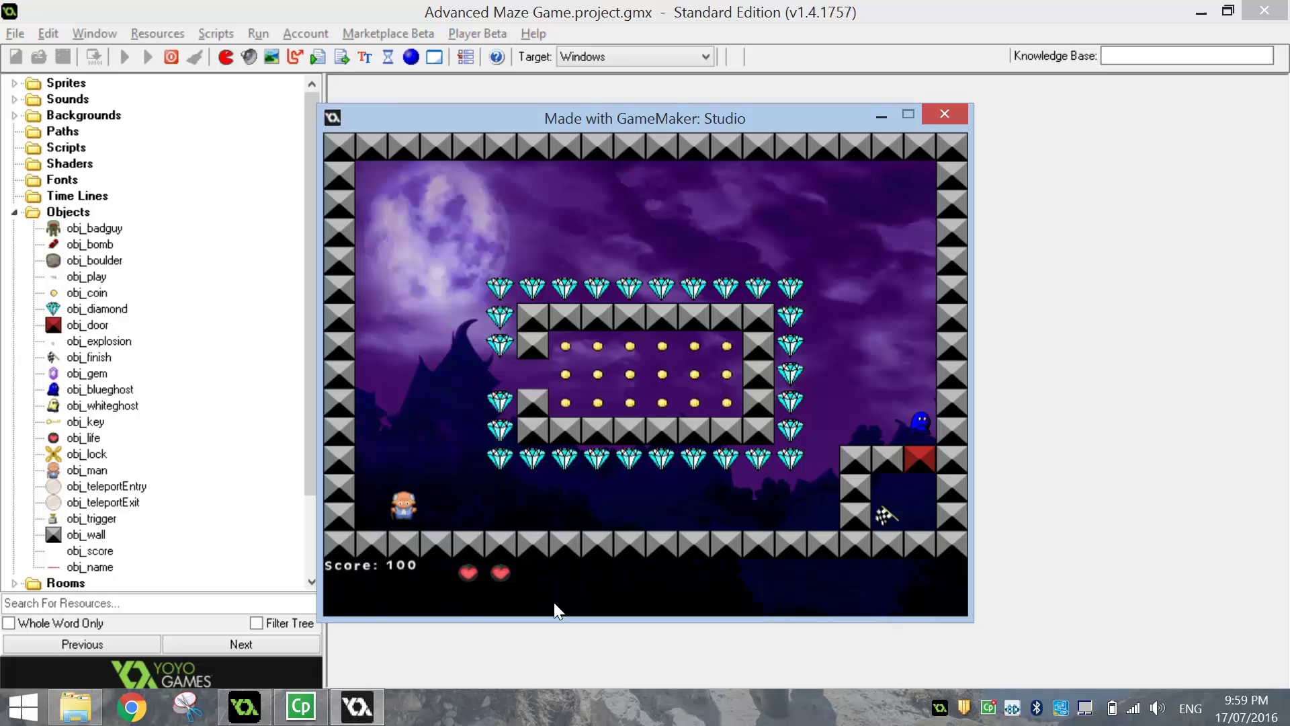
key("Right")
key("Up")
key("Right")
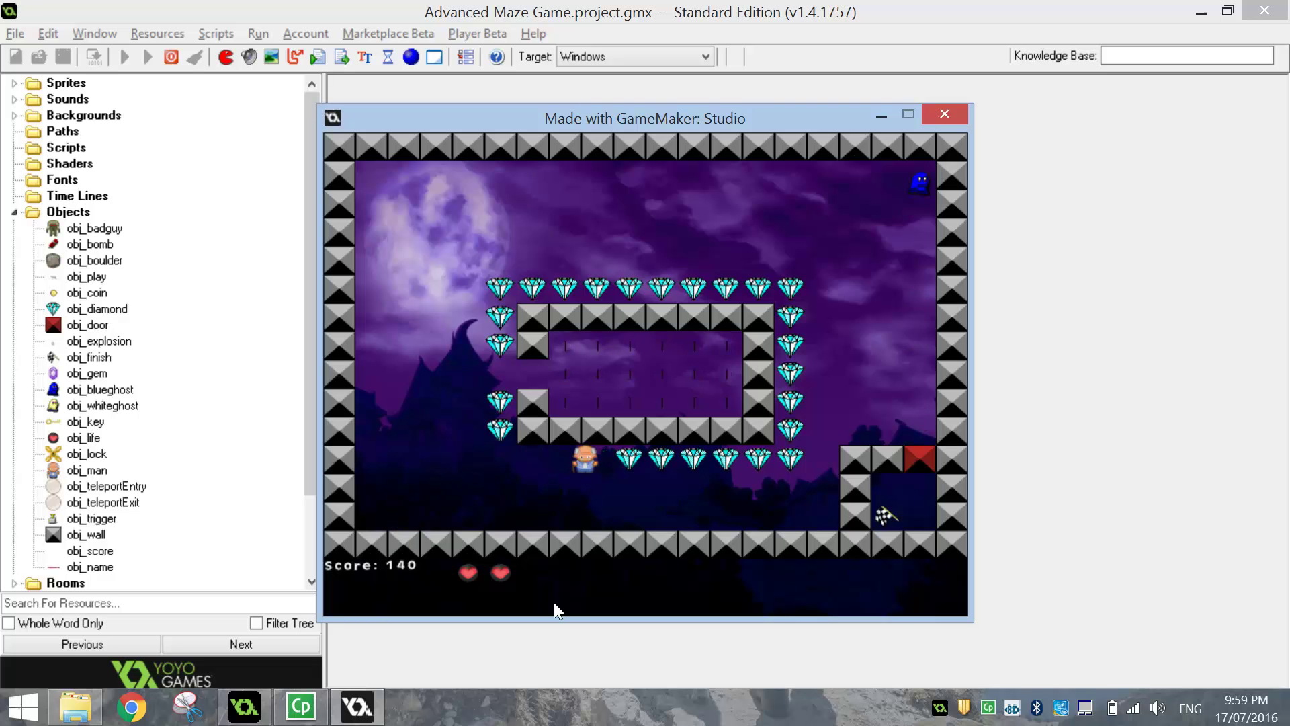
key("Right")
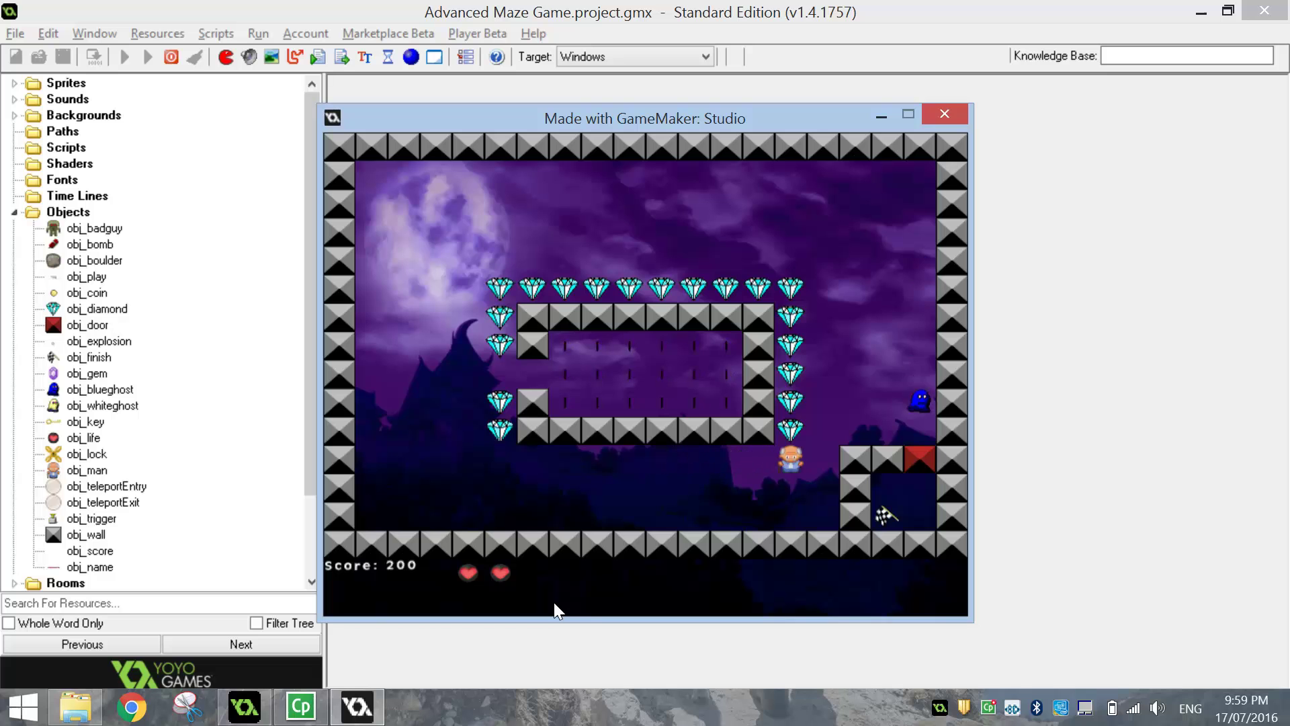
key("Up")
key("Right")
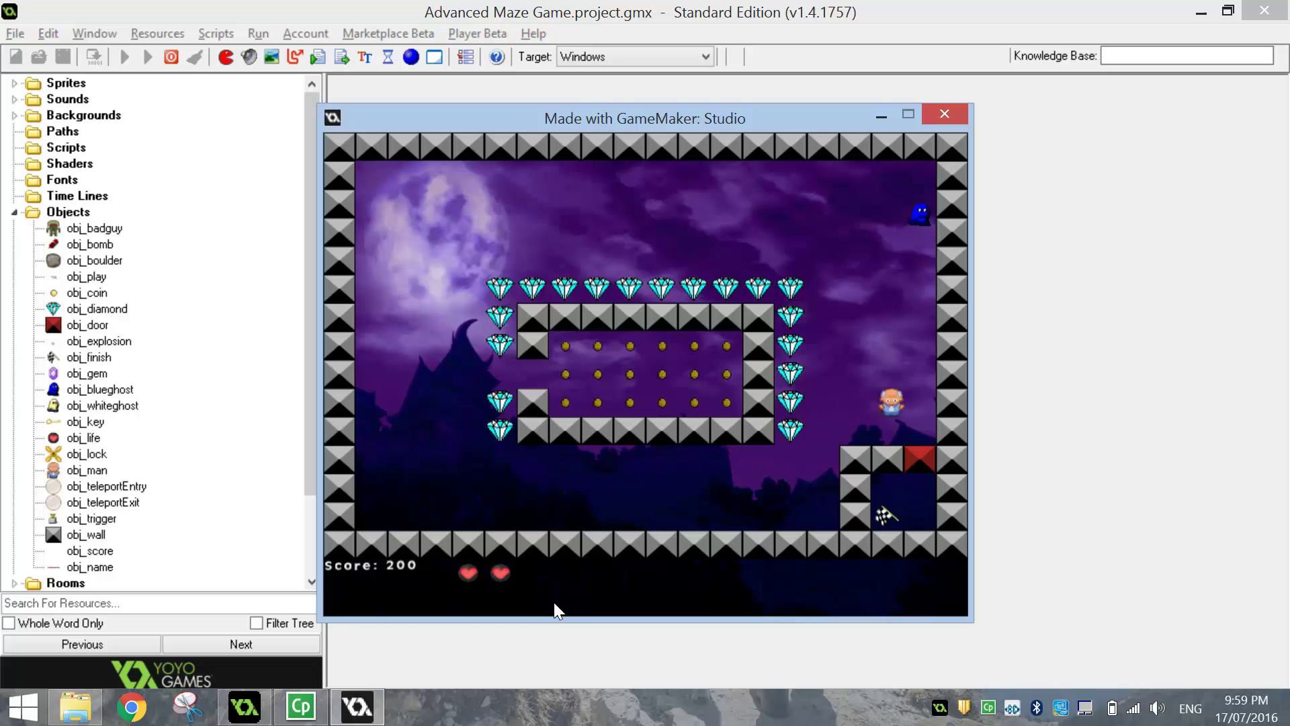
key("Up")
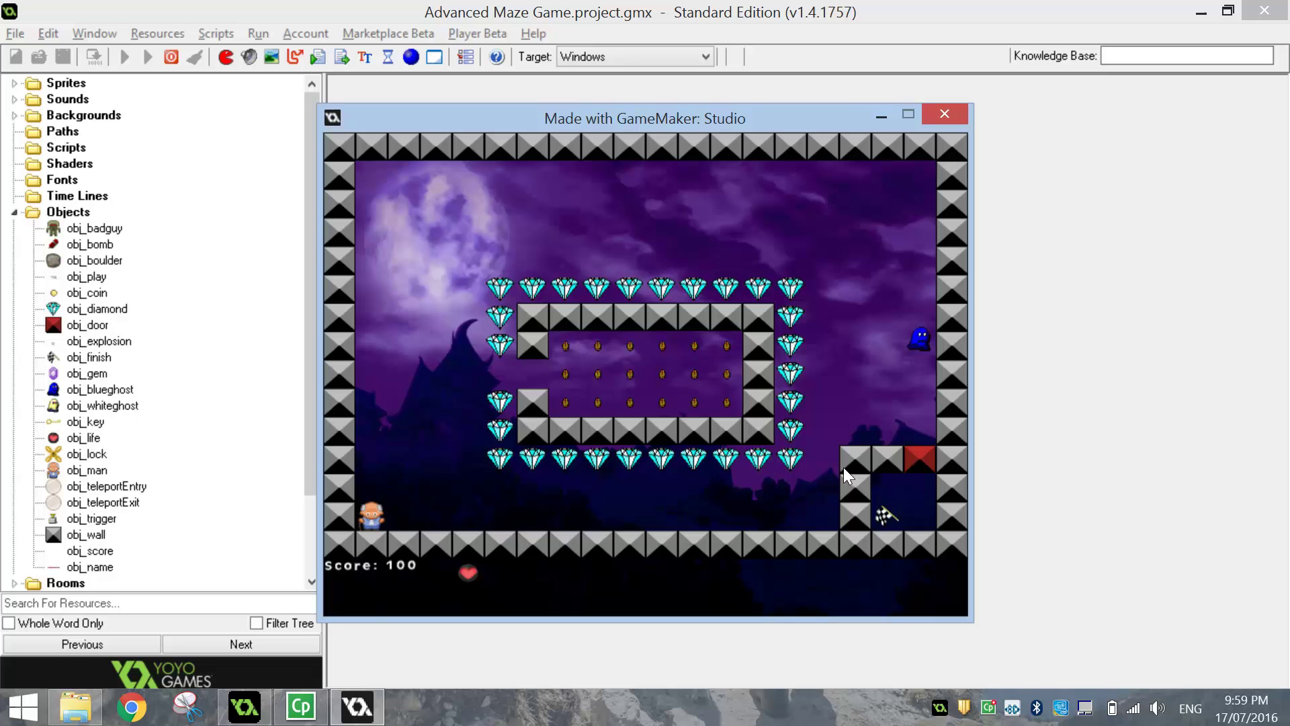
Exit the score-reset test run, save the project, and dismiss the File menu unused.
left_click(940, 114)
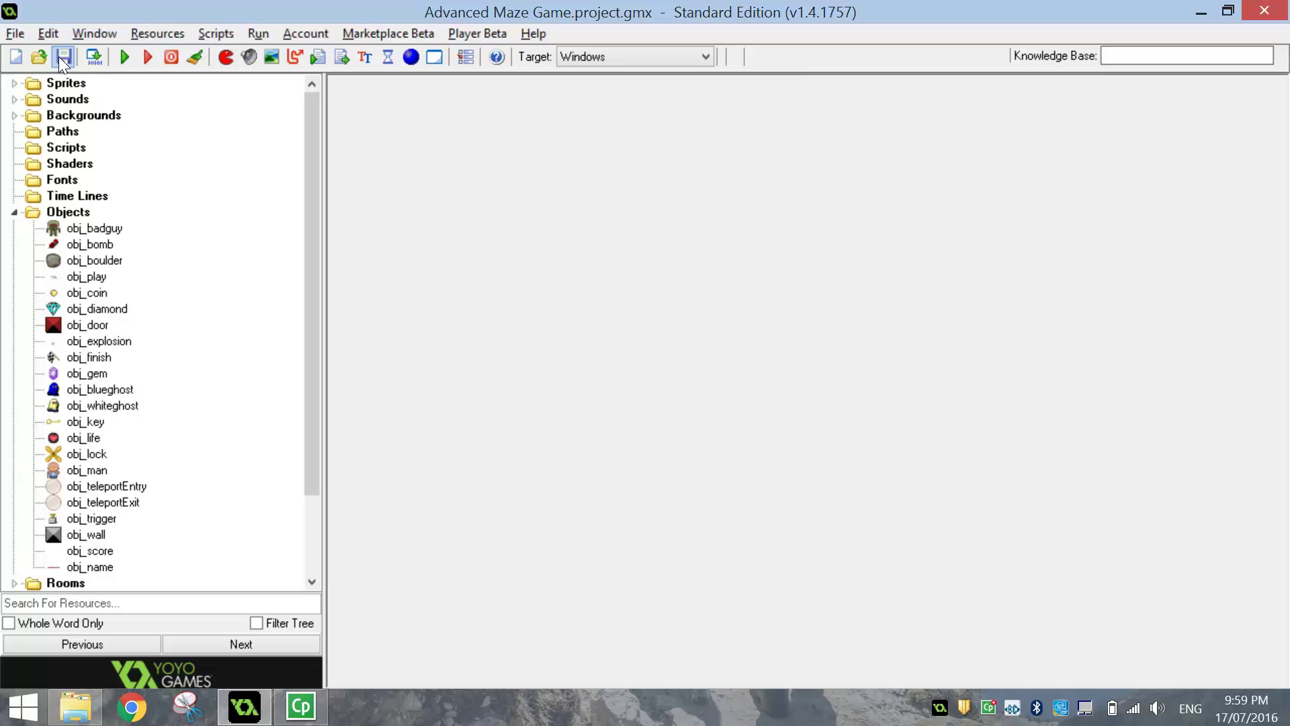
left_click(60, 58)
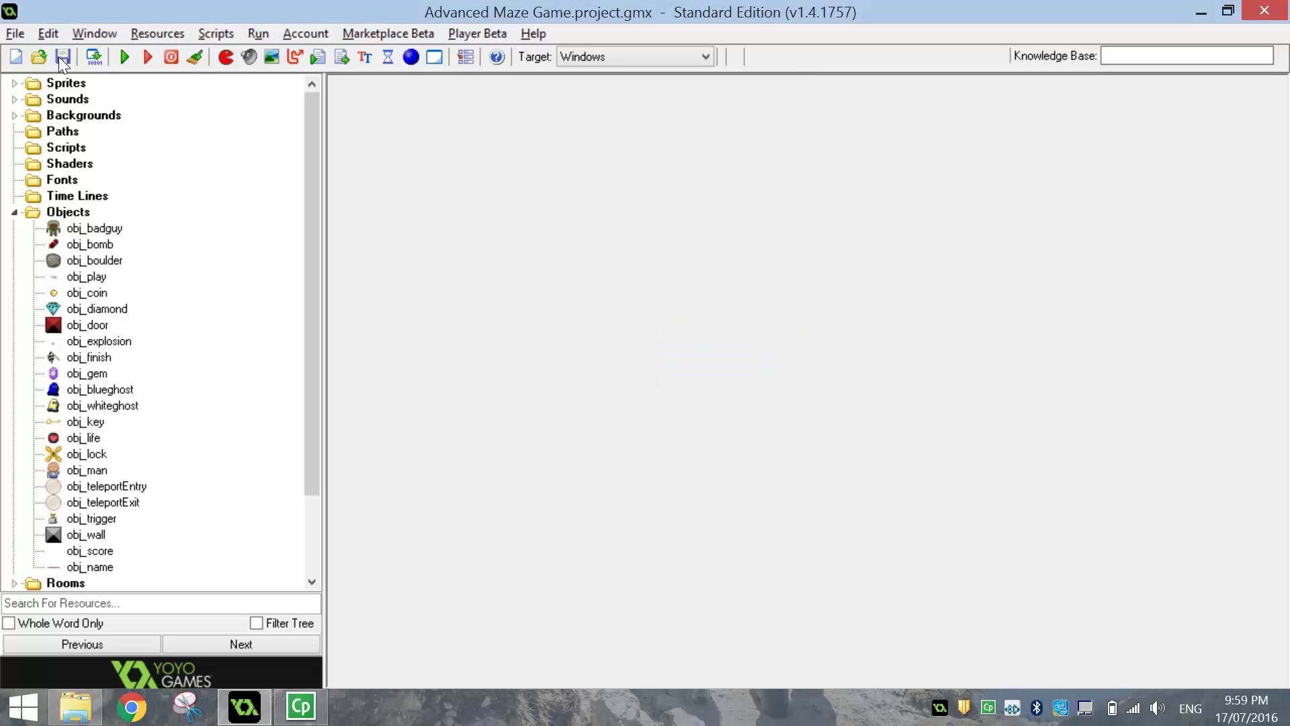
left_click(16, 34)
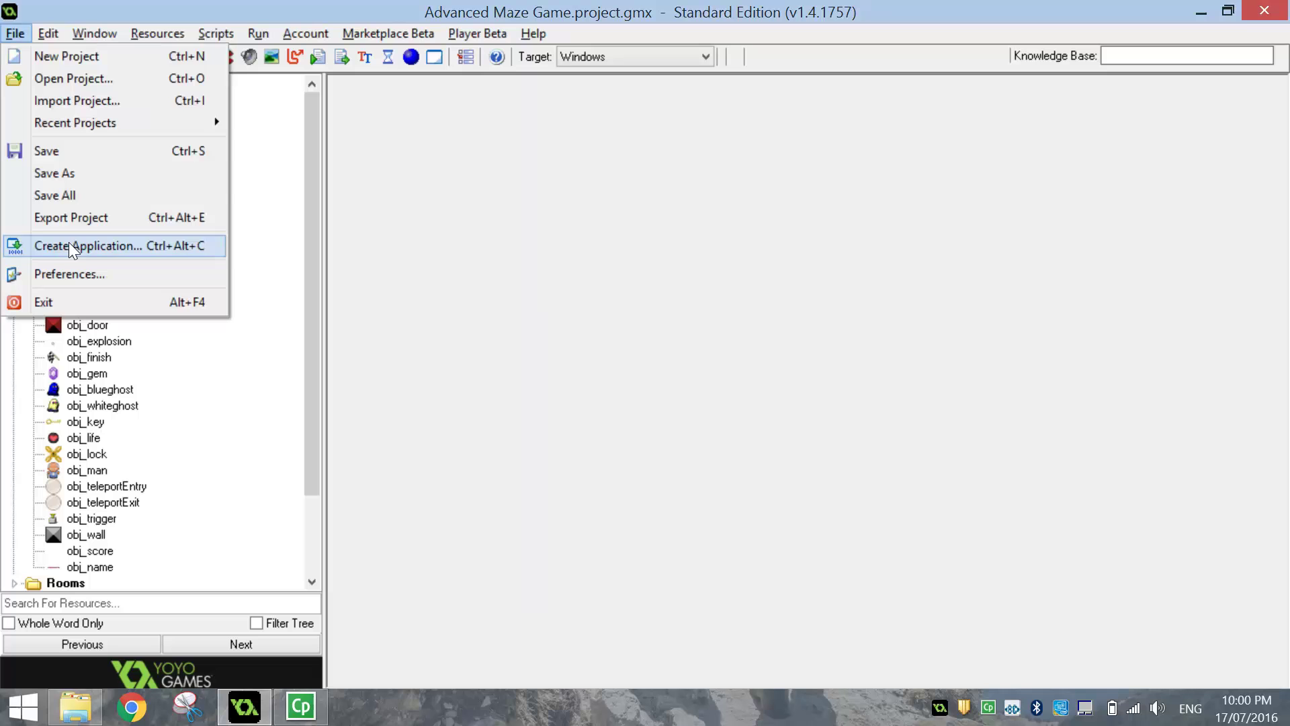
left_click(604, 511)
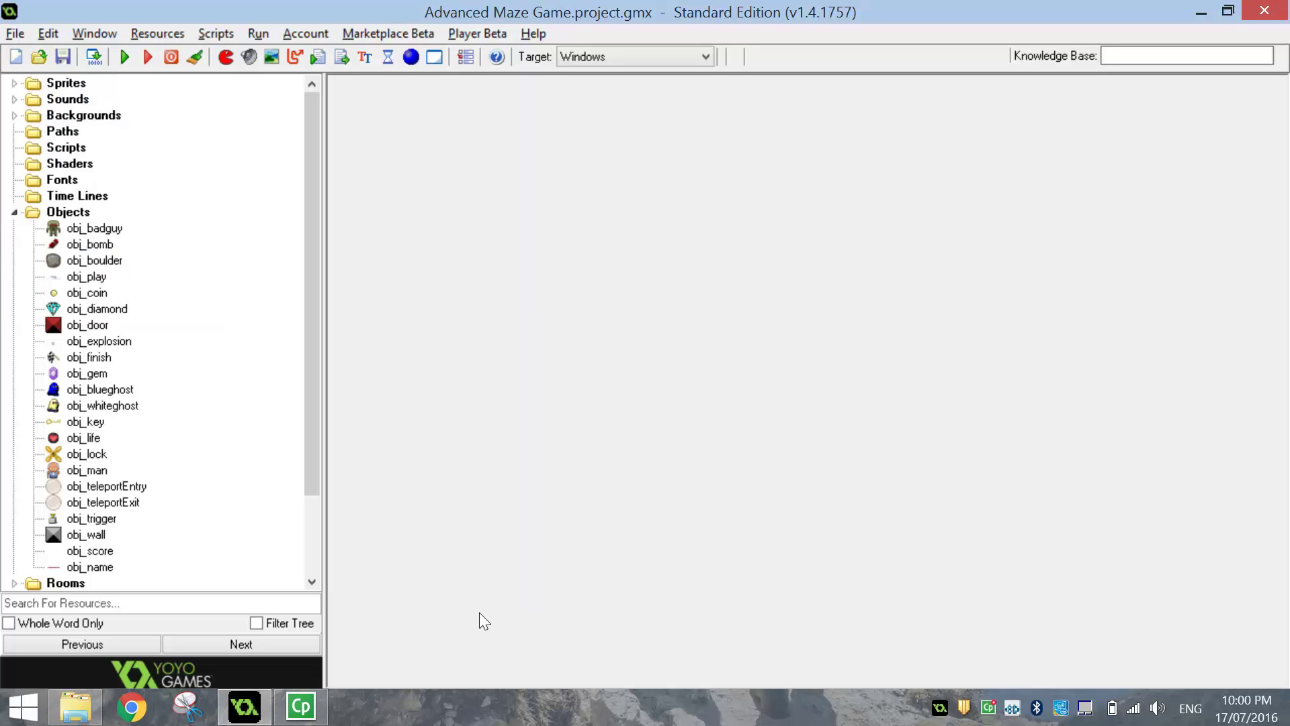